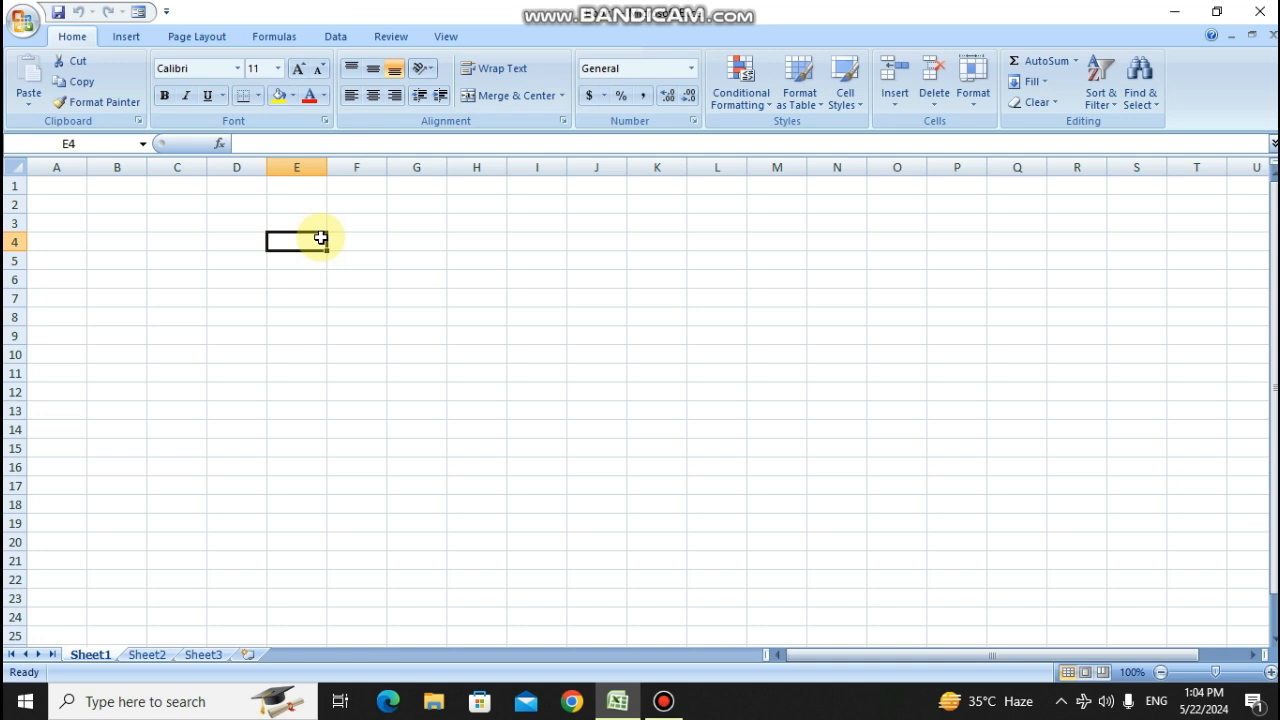
# - Enter the headings Sr no in cell D4 and Item in the merged cell E3:E4
pyautogui.click(212, 241)
pyautogui.write('Sr no')
pyautogui.press('Tab')
pyautogui.write('Item')
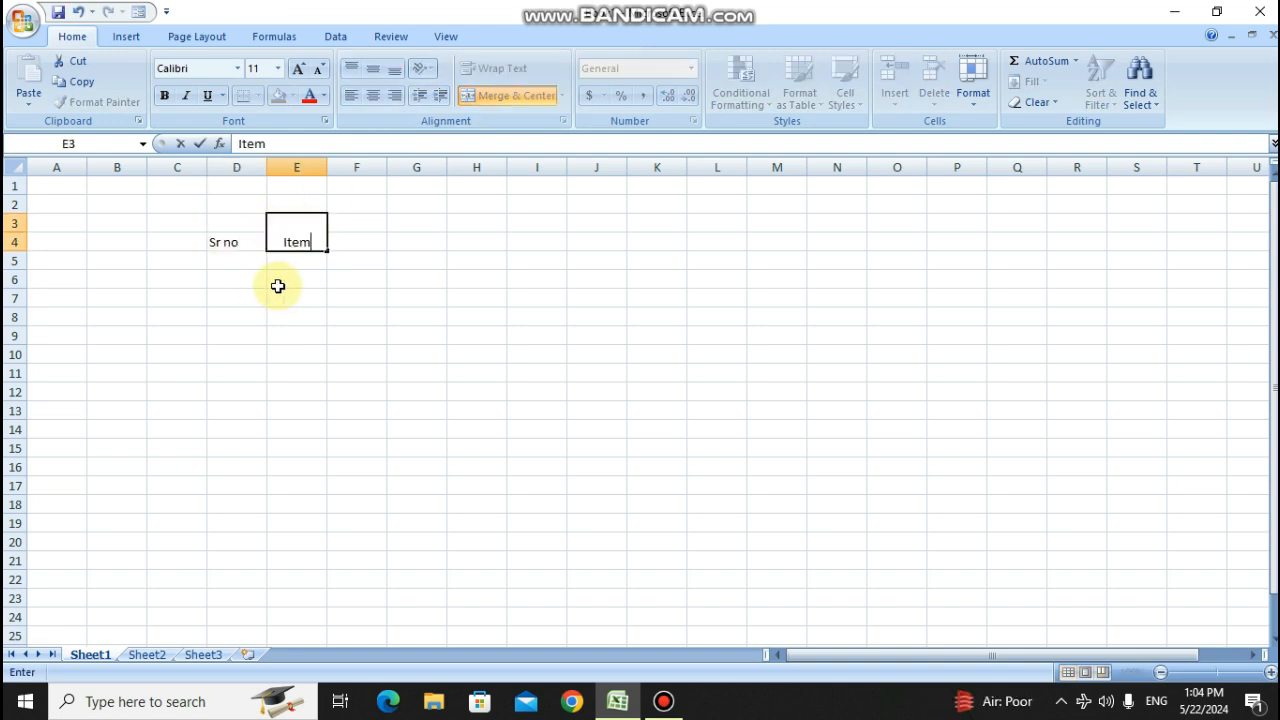
# - Enter the headings Purchase across F3:G3 and Sale across H3:I3 as two-column merged cells
pyautogui.moveTo(370, 223); pyautogui.dragTo(417, 226)
pyautogui.write('Purchase')
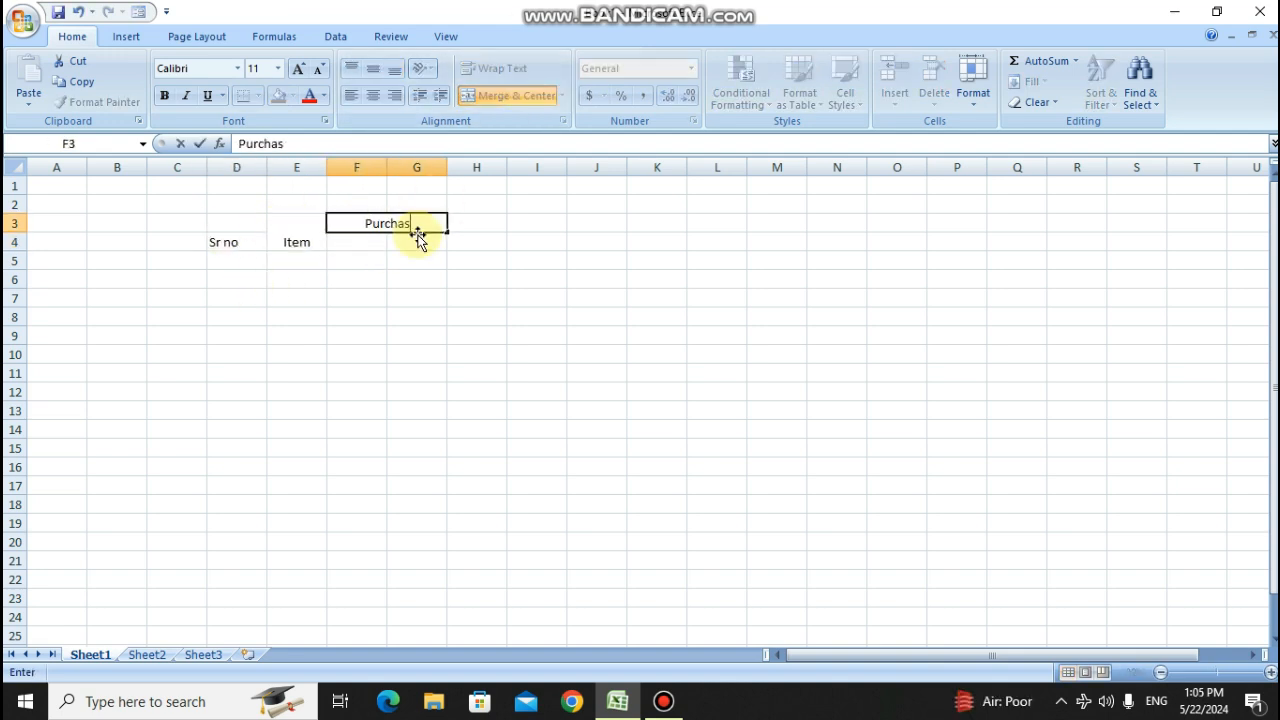
pyautogui.click(486, 222)
pyautogui.write('Sale')
pyautogui.moveTo(600, 224); pyautogui.dragTo(656, 225)
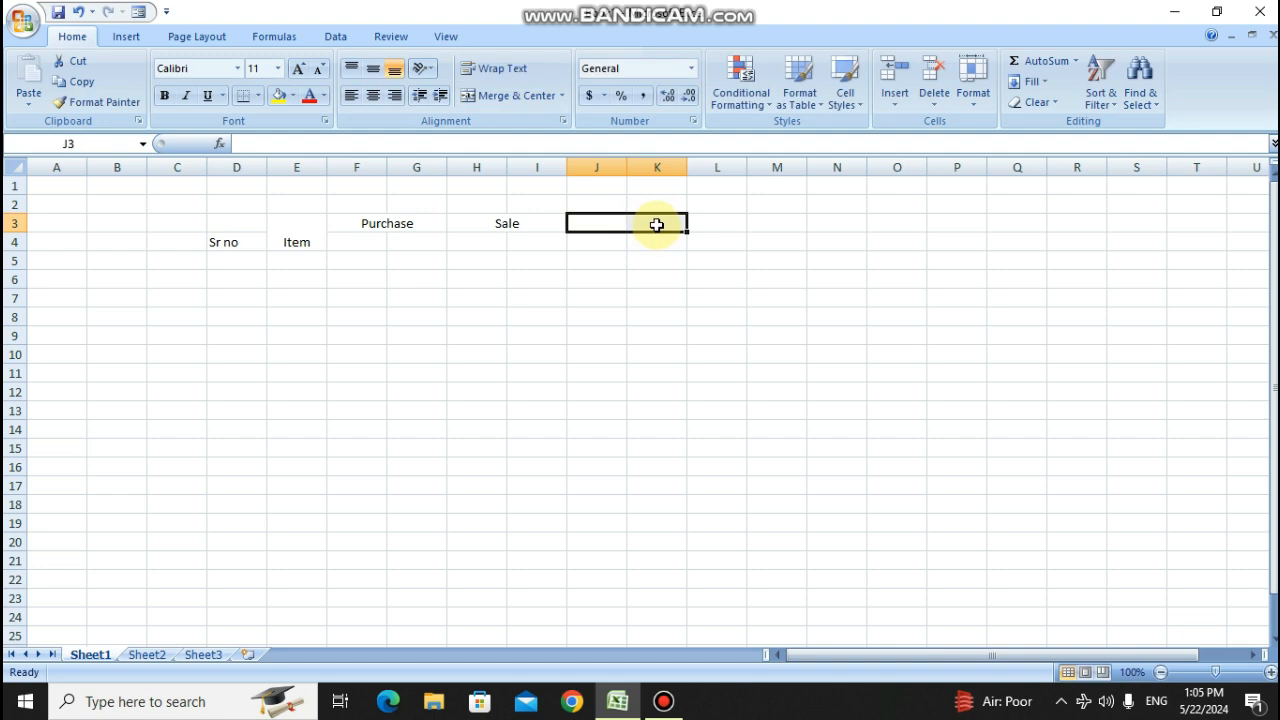
# - Merge and centre the Sr no heading across D3:D4
pyautogui.click(237, 242)
pyautogui.click(510, 95)
# - Unmerge the two-column Purchase and Sale headings in row 3 and clear their text
pyautogui.moveTo(345, 223); pyautogui.dragTo(470, 226)
pyautogui.click(510, 95)
pyautogui.click(675, 416)
pyautogui.click(475, 224)
pyautogui.click(366, 221)
pyautogui.press('BackSpace')
pyautogui.click(417, 279)
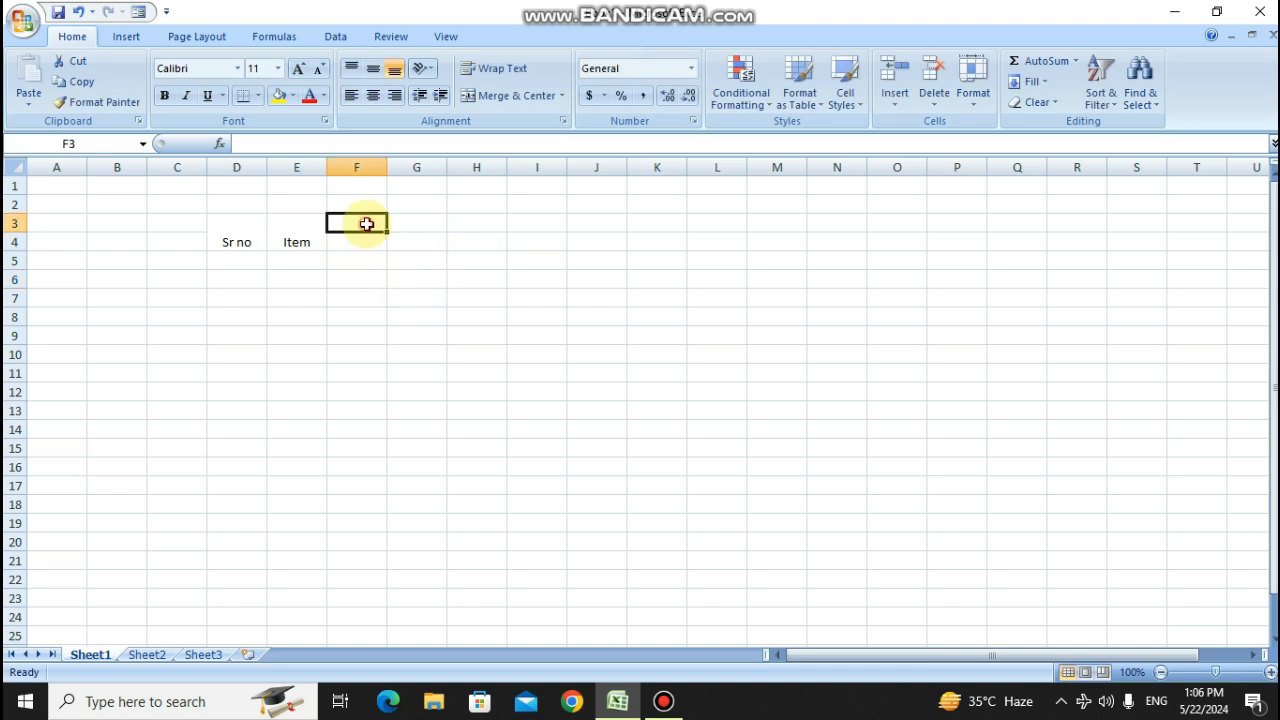
# - Enter Purchase in merged, centred cells F3:H3 and Sale in merged cells I3:K3
pyautogui.moveTo(366, 223); pyautogui.dragTo(477, 224)
pyautogui.click(521, 98)
pyautogui.write('Purchase')
pyautogui.press('Tab')
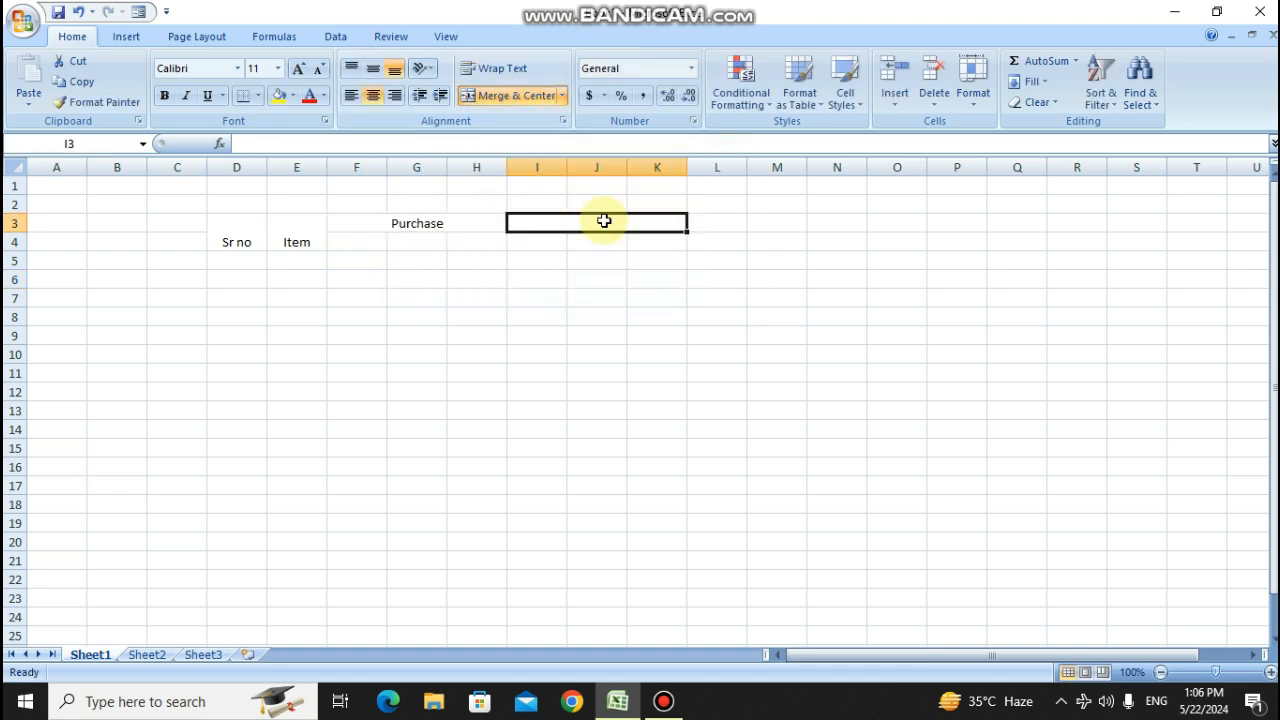
pyautogui.write('Sale')
# - Enter Closing Stock in merged cells L3:N3 and Profit/Loss in merged cells O3:P4
pyautogui.click(808, 222)
pyautogui.write('Closing Stock')
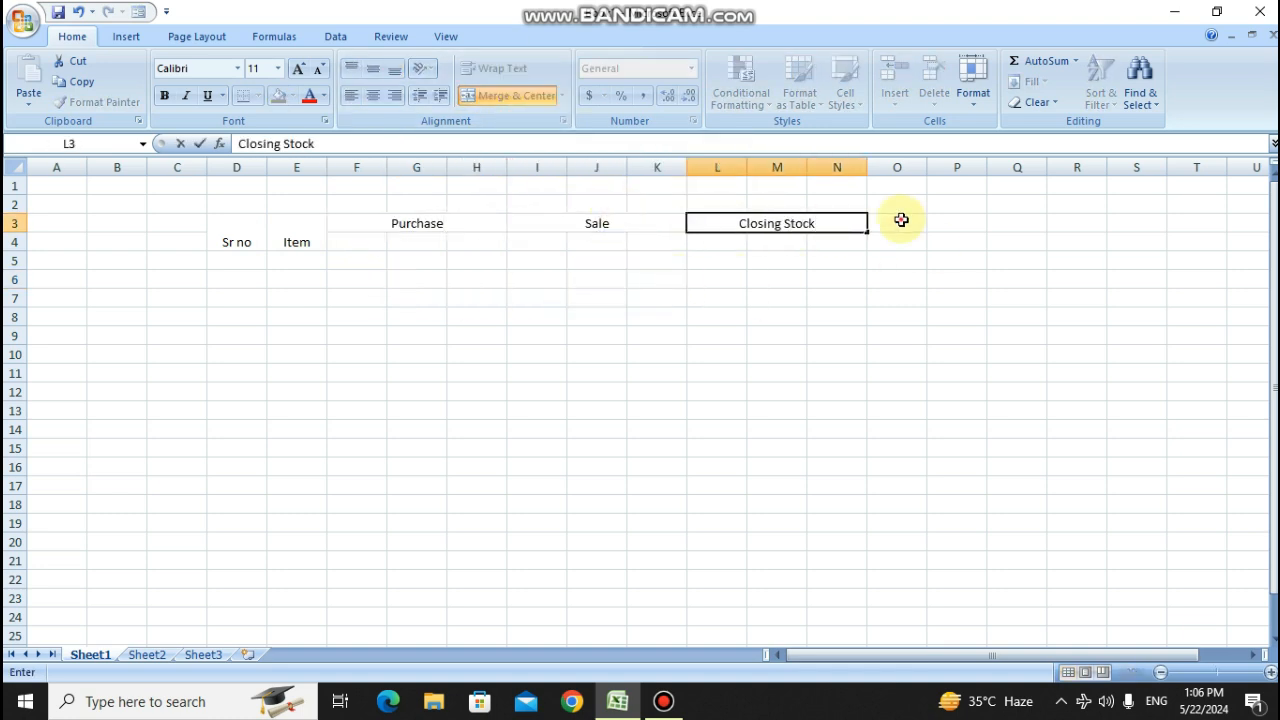
pyautogui.click(902, 221)
pyautogui.write('Profit/Loss')
# - Middle-align the Profit/Loss, Sr no and Item headings vertically in their merged cells
pyautogui.click(373, 70)
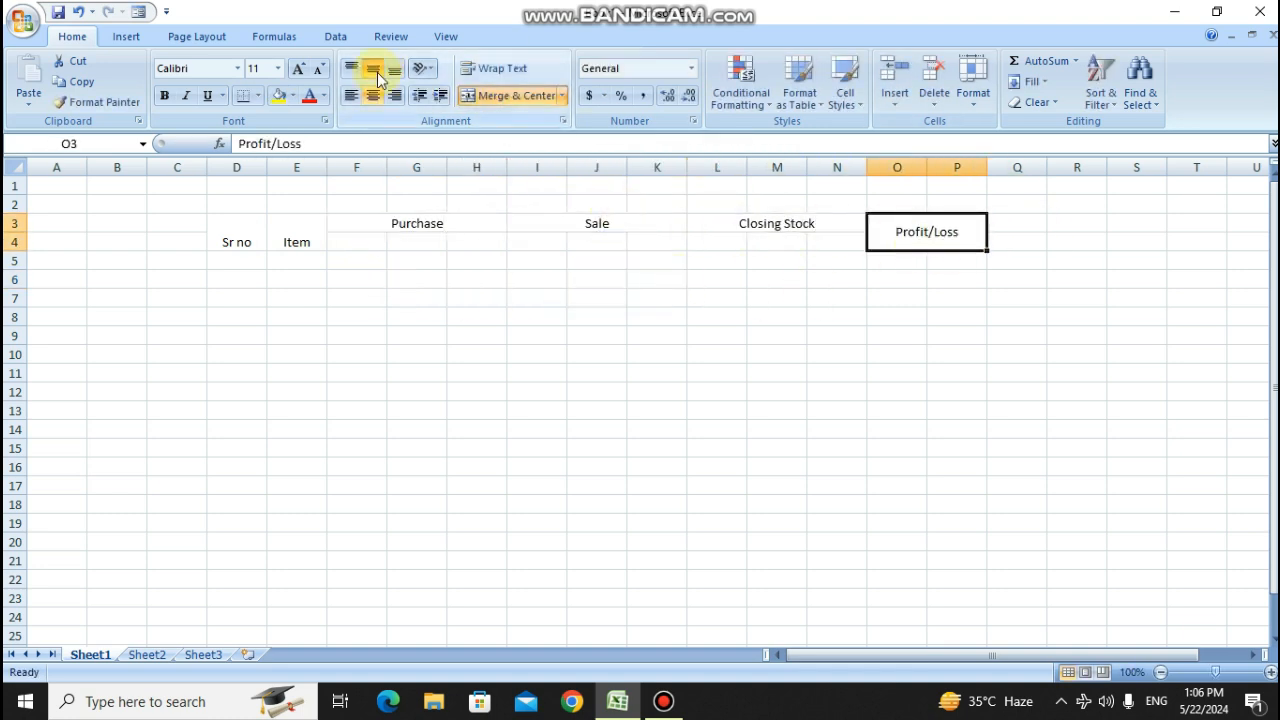
pyautogui.click(237, 236)
pyautogui.click(373, 70)
pyautogui.click(292, 239)
pyautogui.click(373, 70)
pyautogui.click(476, 260)
# - Fill the Purchase heading with yellow, Sale with light green and Closing Stock with light orange
pyautogui.click(419, 224)
pyautogui.click(279, 96)
pyautogui.click(571, 221)
pyautogui.click(293, 96)
pyautogui.click(374, 175)
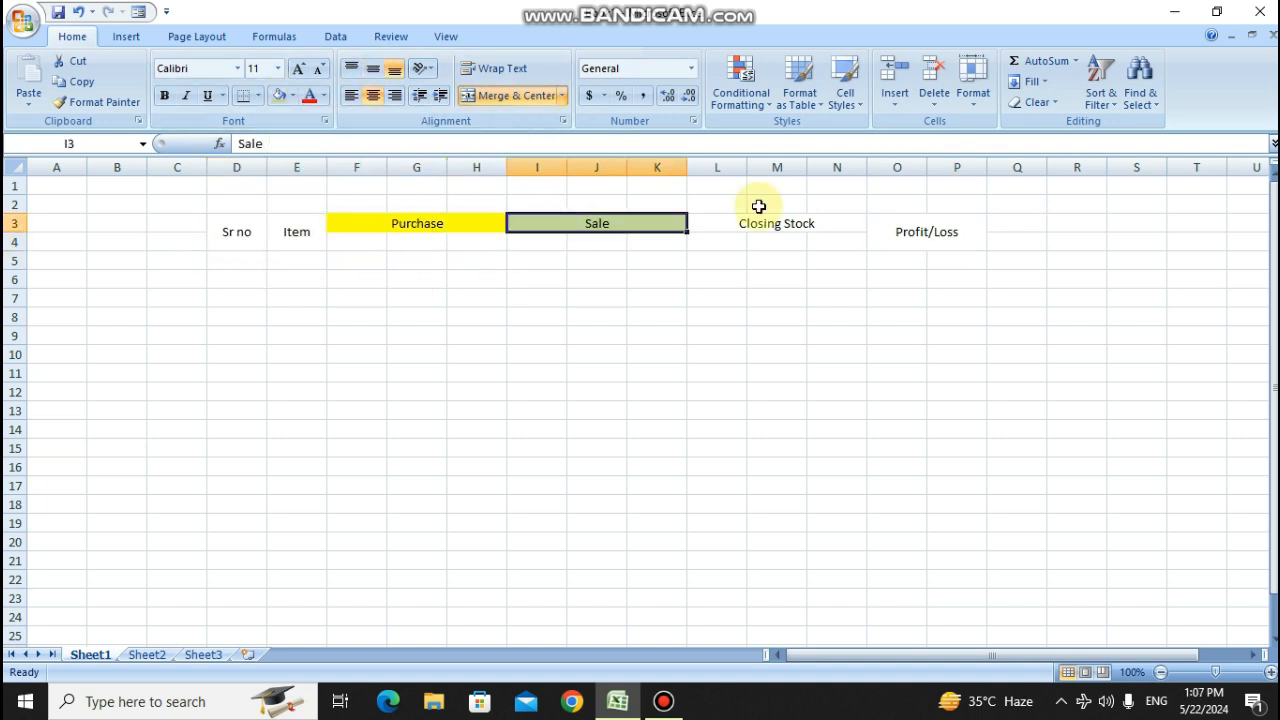
pyautogui.click(757, 221)
pyautogui.click(293, 96)
pyautogui.click(422, 163)
# - Enter the subheadings Quan, rate and amount under Purchase in F4:H4
pyautogui.click(349, 243)
pyautogui.write('Quan')
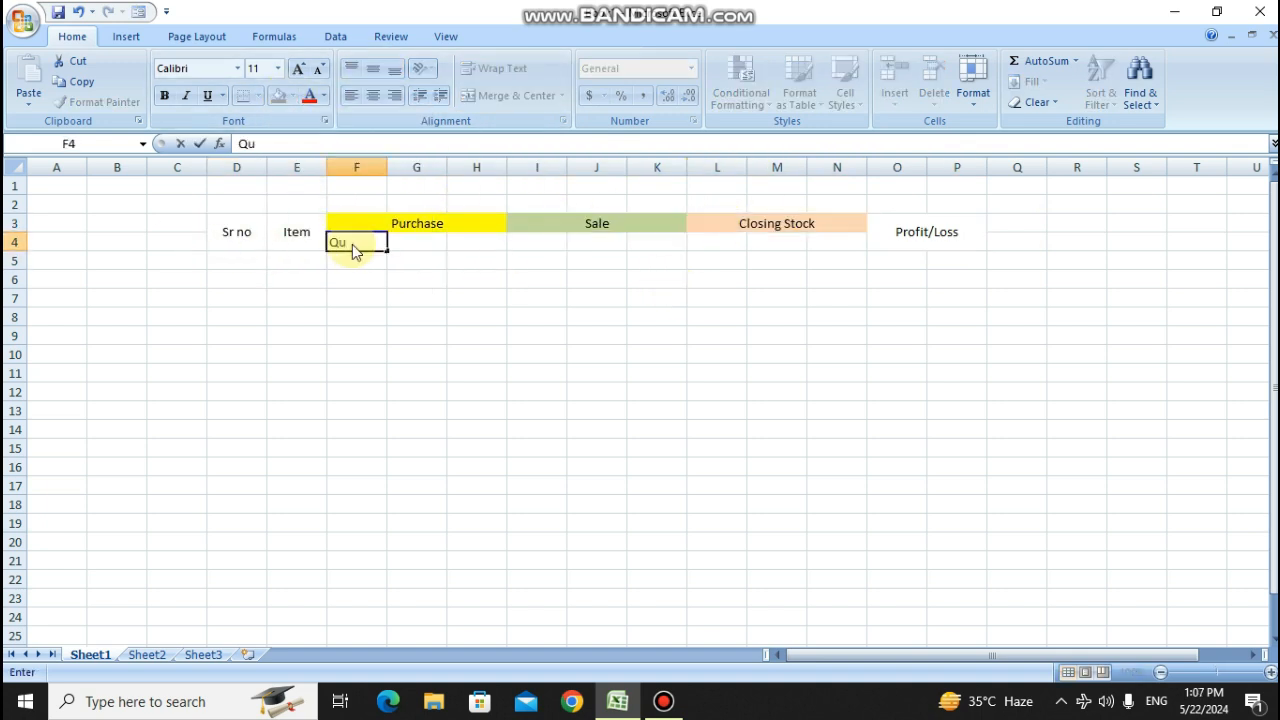
pyautogui.click(419, 248)
pyautogui.write('rate')
pyautogui.press('Tab')
pyautogui.write('amount')
pyautogui.press('Tab')
# - Enter the subheadings quan, rate and amount under Sale in I4:K4, and quan and amount under Closing Stock in L4:M4
pyautogui.write('quan')
pyautogui.press('Tab')
pyautogui.write('rate')
pyautogui.press('Tab')
pyautogui.write('amount')
pyautogui.press('Tab')
pyautogui.write('quan')
pyautogui.press('Tab')
pyautogui.write('amount')
pyautogui.press('Tab')
# - Fill the Purchase subheadings with light blue, the Sale subheadings with pale green and the Closing Stock subheadings with dark teal
pyautogui.moveTo(344, 242); pyautogui.dragTo(655, 242)
pyautogui.click(292, 95)
pyautogui.click(348, 150)
pyautogui.click(292, 95)
pyautogui.click(374, 158)
pyautogui.moveTo(732, 245); pyautogui.dragTo(770, 246)
pyautogui.click(292, 95)
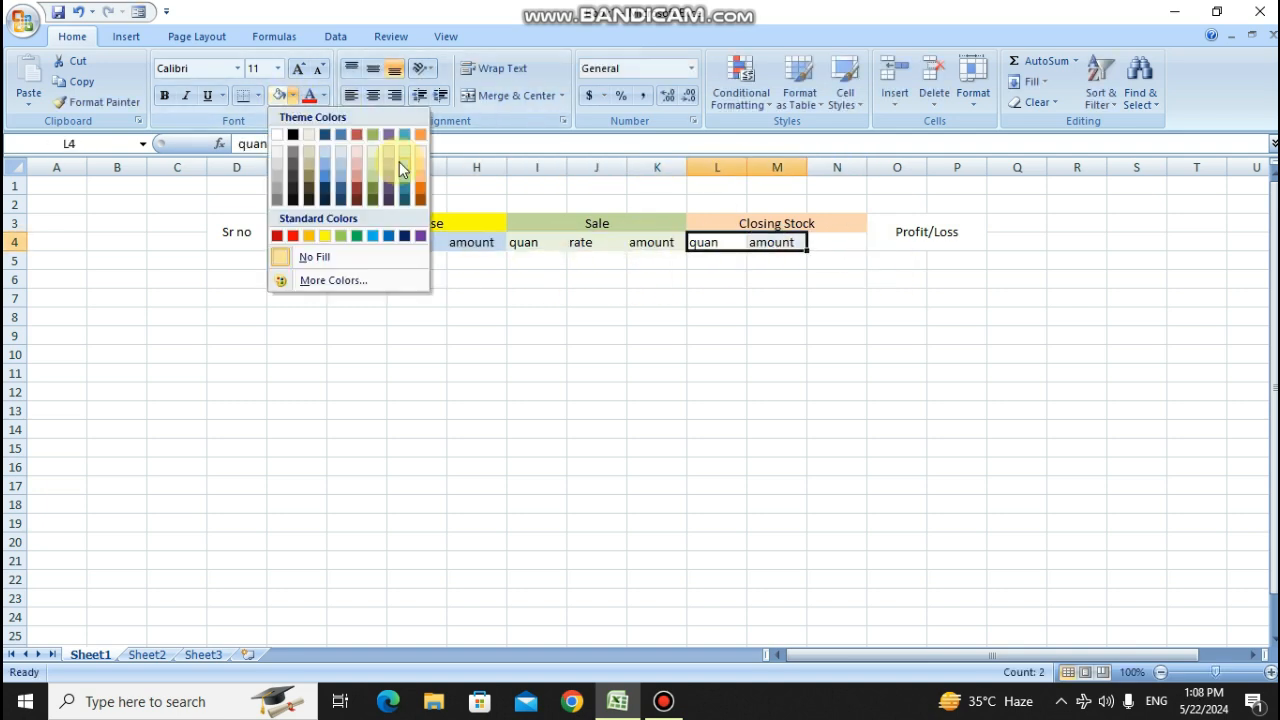
pyautogui.click(408, 184)
# - Unmerge the Closing Stock heading, remove its surplus third column and place Profit/Loss in N3
pyautogui.click(817, 226)
pyautogui.click(514, 96)
pyautogui.click(845, 223)
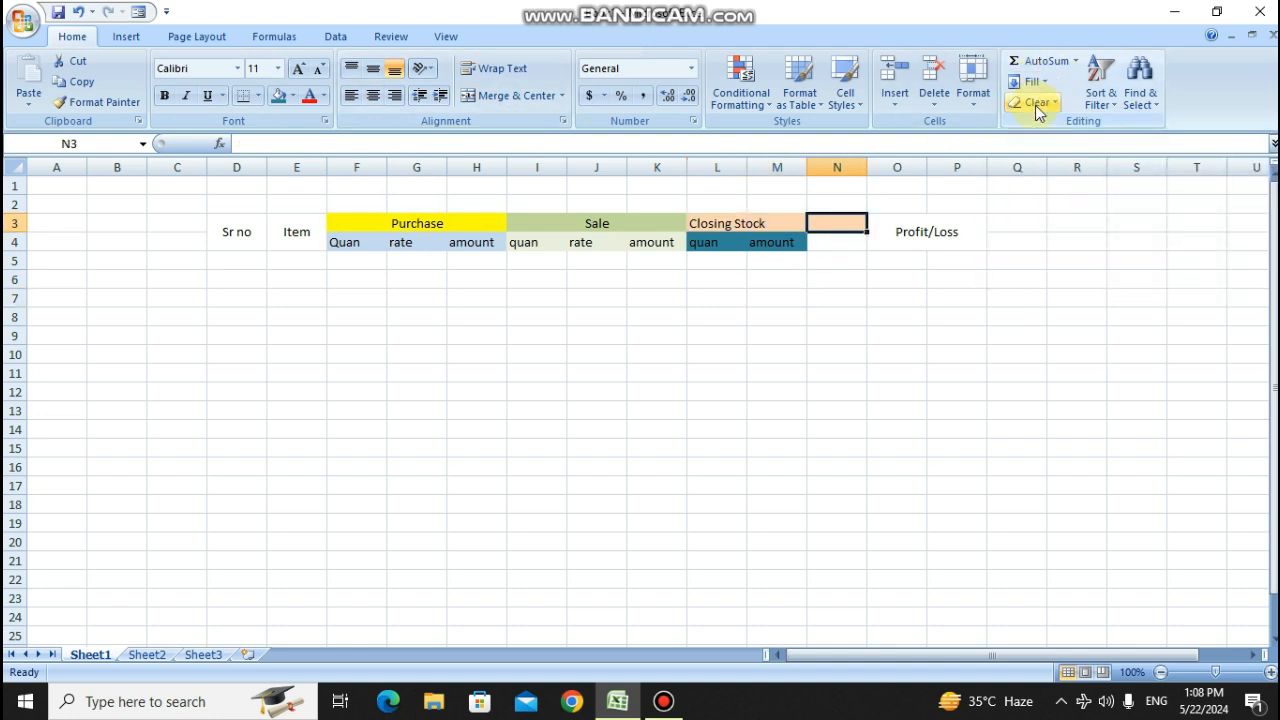
pyautogui.click(1217, 12)
pyautogui.click(824, 255)
pyautogui.click(608, 398)
pyautogui.click(950, 184)
pyautogui.click(895, 261)
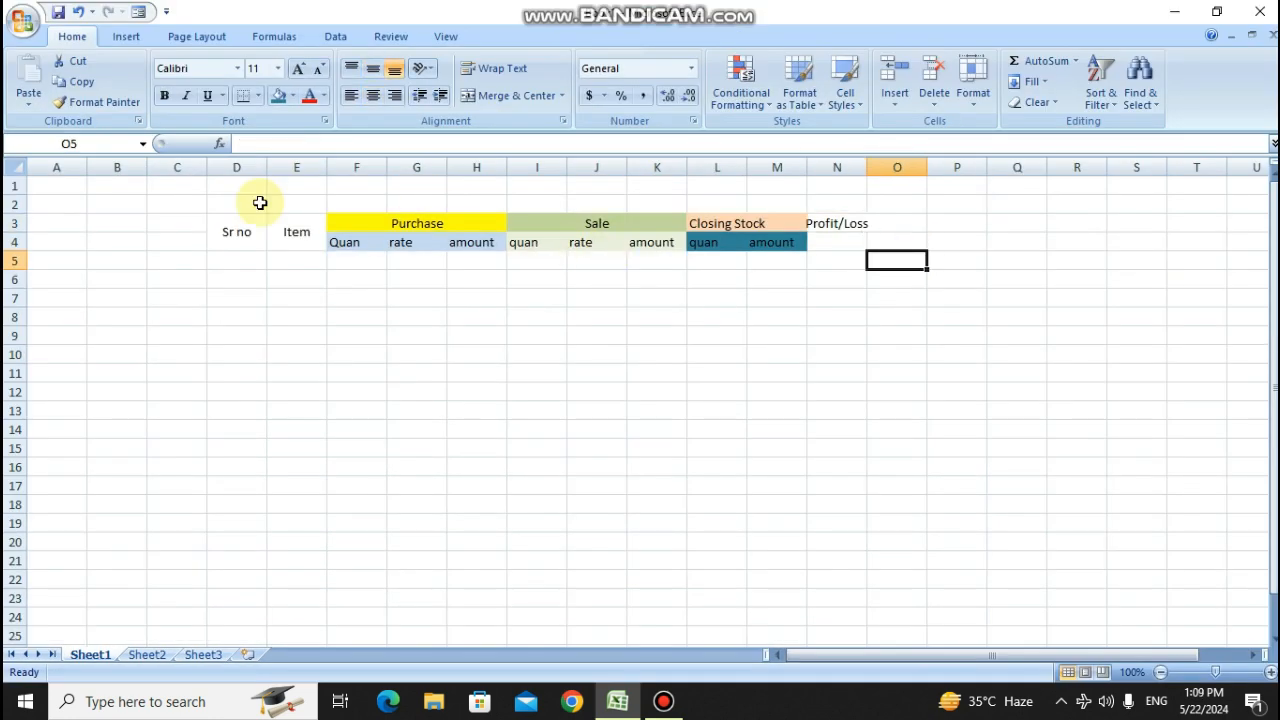
# - Merge and centre D1:N2 and enter the title "Stock management With Profit & Loss"
pyautogui.moveTo(240, 187); pyautogui.dragTo(836, 204)
pyautogui.click(520, 96)
pyautogui.write('Stock management With')
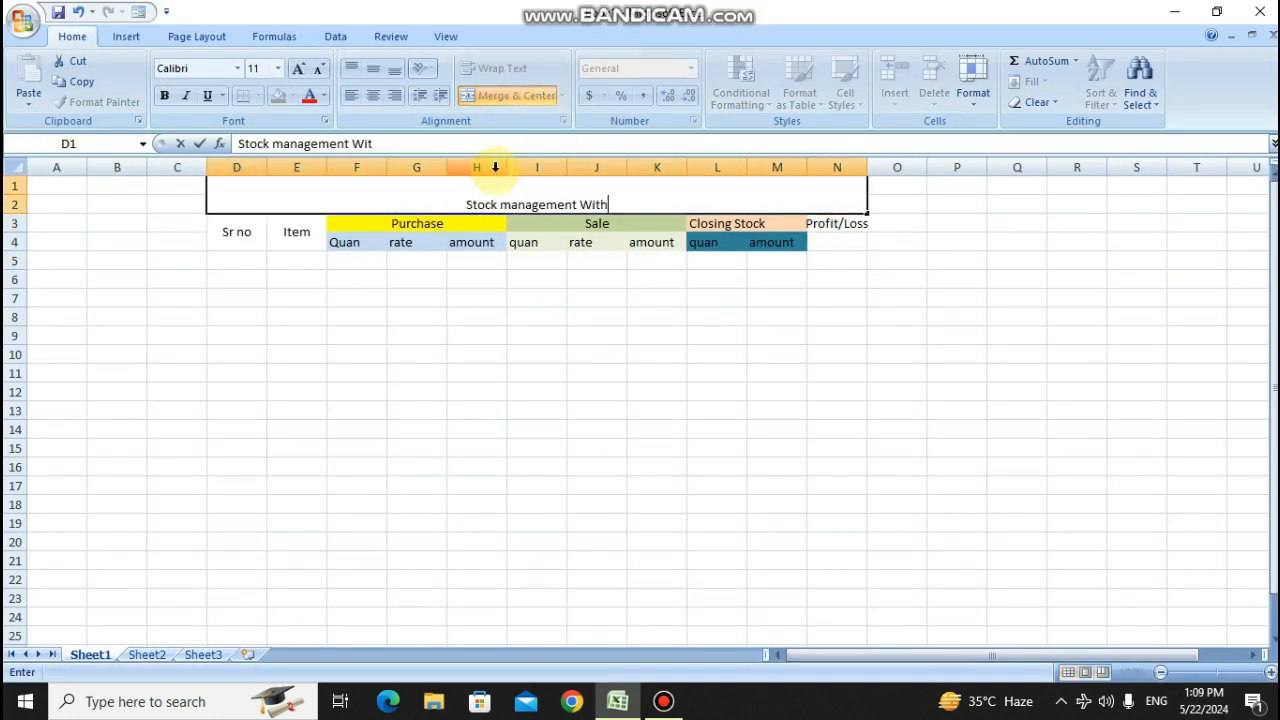
pyautogui.write(' Profit & Loss')
# - Set the title text to 20-point Algerian
pyautogui.moveTo(695, 200); pyautogui.dragTo(411, 198)
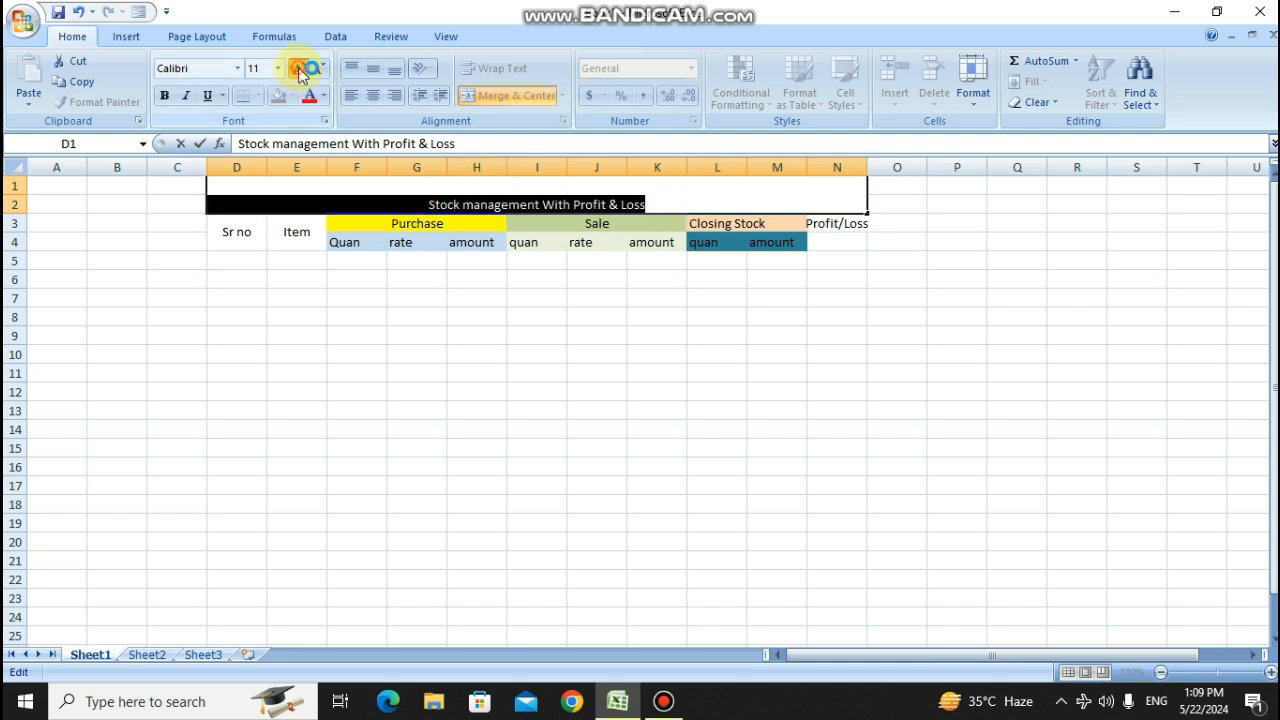
pyautogui.click(303, 71)
pyautogui.click(303, 71)
pyautogui.click(303, 71)
pyautogui.click(303, 71)
pyautogui.click(303, 71)
pyautogui.click(237, 69)
pyautogui.click(205, 186)
pyautogui.click(660, 303)
# - Fill the merged title cell D1:N2 with blue
pyautogui.click(560, 198)
pyautogui.click(293, 97)
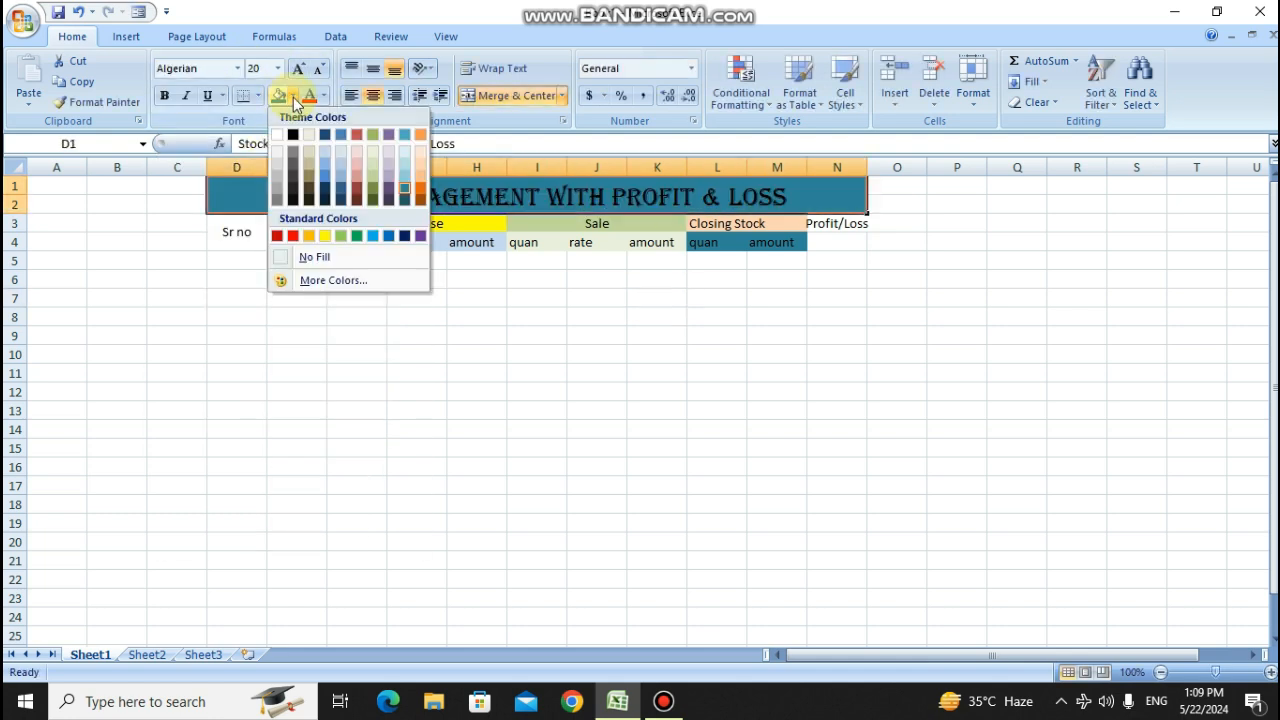
pyautogui.click(325, 174)
pyautogui.click(576, 281)
# - Widen columns E through L and column N to give the headings more room
pyautogui.moveTo(867, 167); pyautogui.dragTo(886, 167)
pyautogui.moveTo(327, 167); pyautogui.dragTo(352, 168)
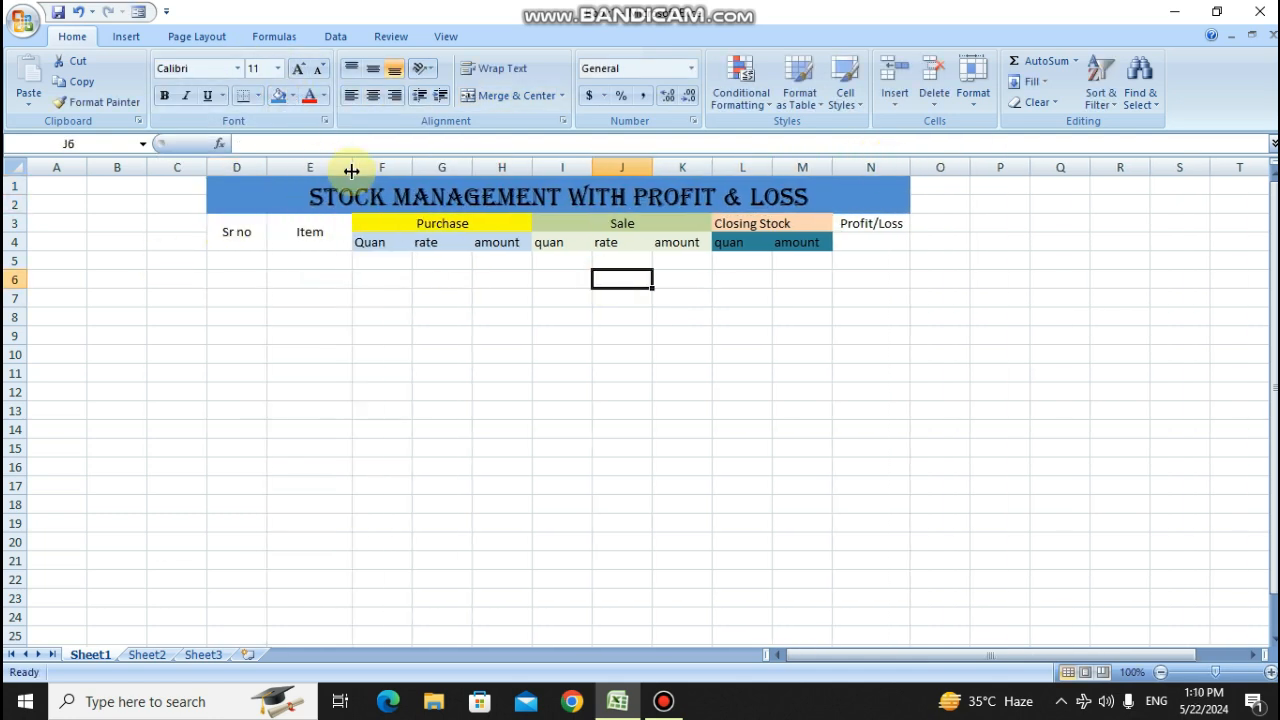
pyautogui.moveTo(772, 168); pyautogui.dragTo(797, 168)
pyautogui.moveTo(412, 167); pyautogui.dragTo(420, 166)
pyautogui.moveTo(480, 167); pyautogui.dragTo(486, 167)
pyautogui.moveTo(546, 168); pyautogui.dragTo(554, 168)
pyautogui.moveTo(613, 167); pyautogui.dragTo(619, 167)
pyautogui.moveTo(679, 167); pyautogui.dragTo(758, 167)
pyautogui.click(856, 168)
pyautogui.click(800, 169)
pyautogui.click(992, 297)
# - Merge and centre the Closing Stock heading across L3:M3 and widen column N further
pyautogui.click(820, 223)
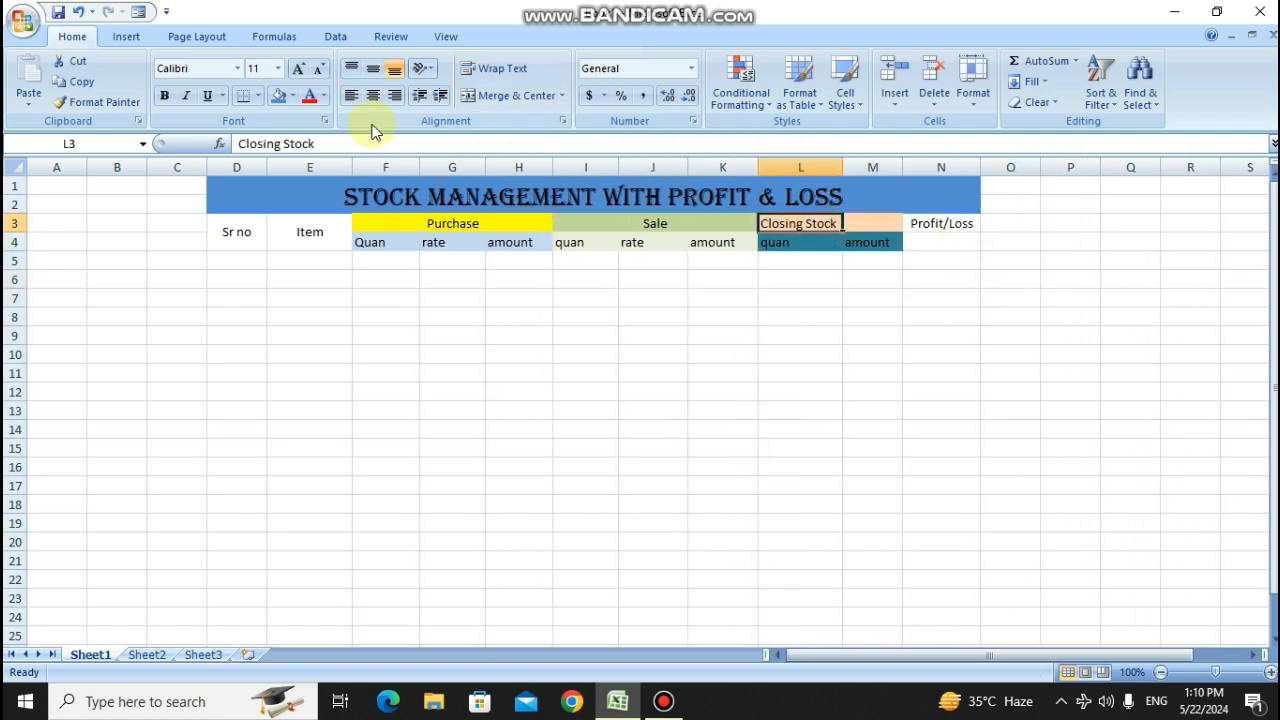
pyautogui.moveTo(800, 223); pyautogui.dragTo(870, 224)
pyautogui.click(514, 96)
pyautogui.moveTo(981, 167); pyautogui.dragTo(998, 167)
# - Add borders to every cell of the table D1:N16, with a thick outline
pyautogui.moveTo(231, 188); pyautogui.dragTo(945, 467)
pyautogui.click(257, 95)
pyautogui.click(285, 249)
pyautogui.click(1045, 300)
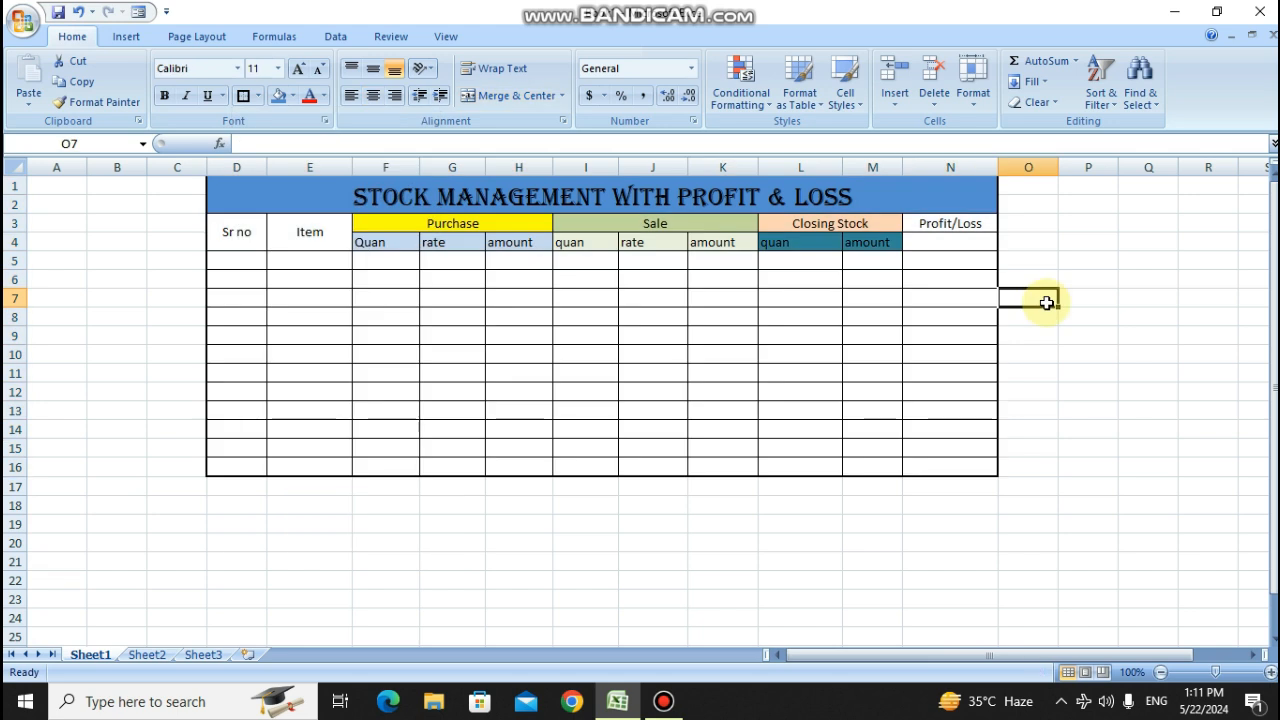
# - Merge and centre the Profit/Loss heading across N3:N4
pyautogui.moveTo(950, 223); pyautogui.dragTo(950, 245)
pyautogui.click(514, 96)
pyautogui.click(1088, 222)
pyautogui.click(1037, 257)
# - Apply a thick box border around the data area D5:N16
pyautogui.moveTo(225, 261); pyautogui.dragTo(937, 464)
pyautogui.click(257, 95)
pyautogui.click(285, 294)
pyautogui.click(1028, 317)
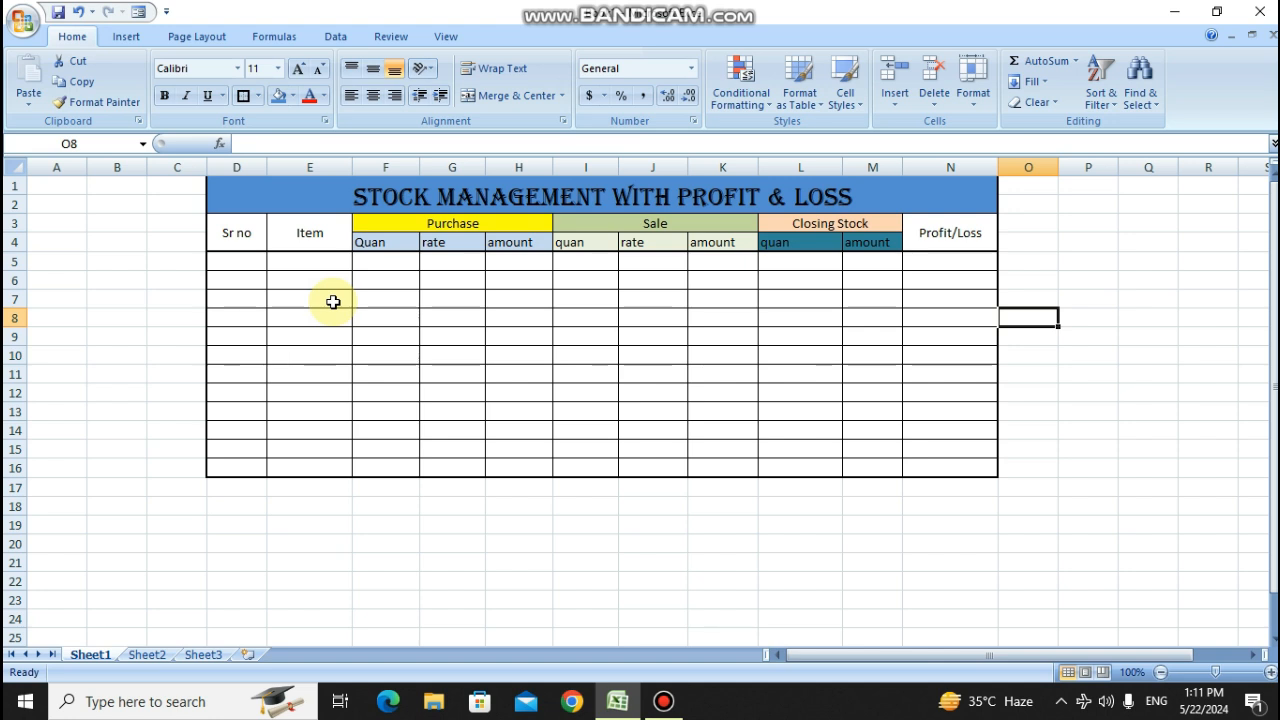
# - Enter serial numbers 1 and 2 in D5 and D6, and fill the series down to 12 in D16
pyautogui.click(250, 262)
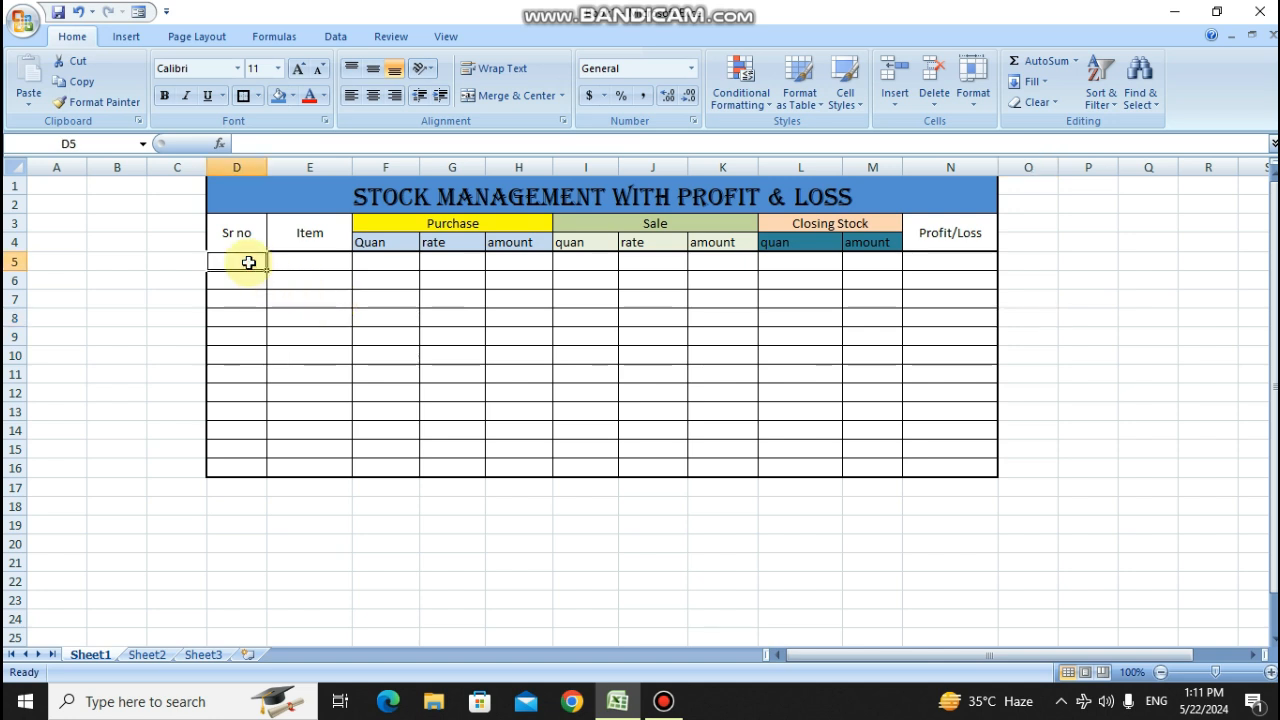
pyautogui.write('1')
pyautogui.press('Return')
pyautogui.write('2')
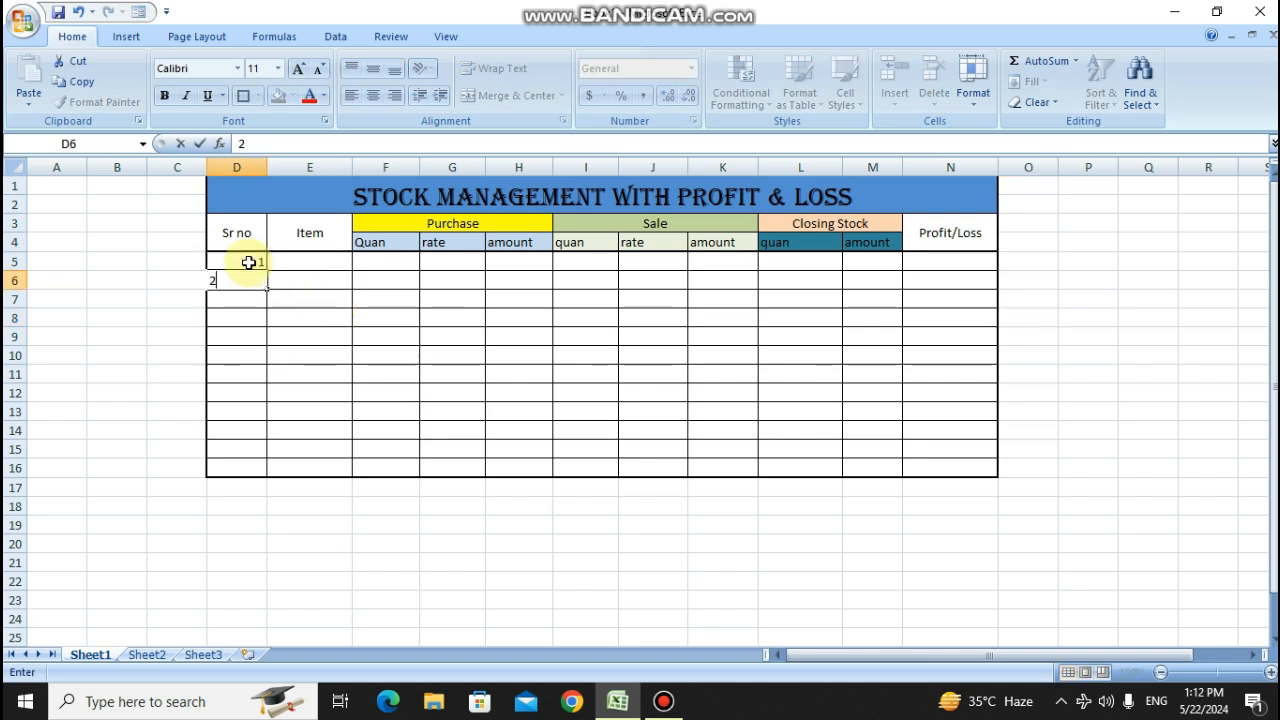
pyautogui.moveTo(250, 258); pyautogui.dragTo(259, 470)
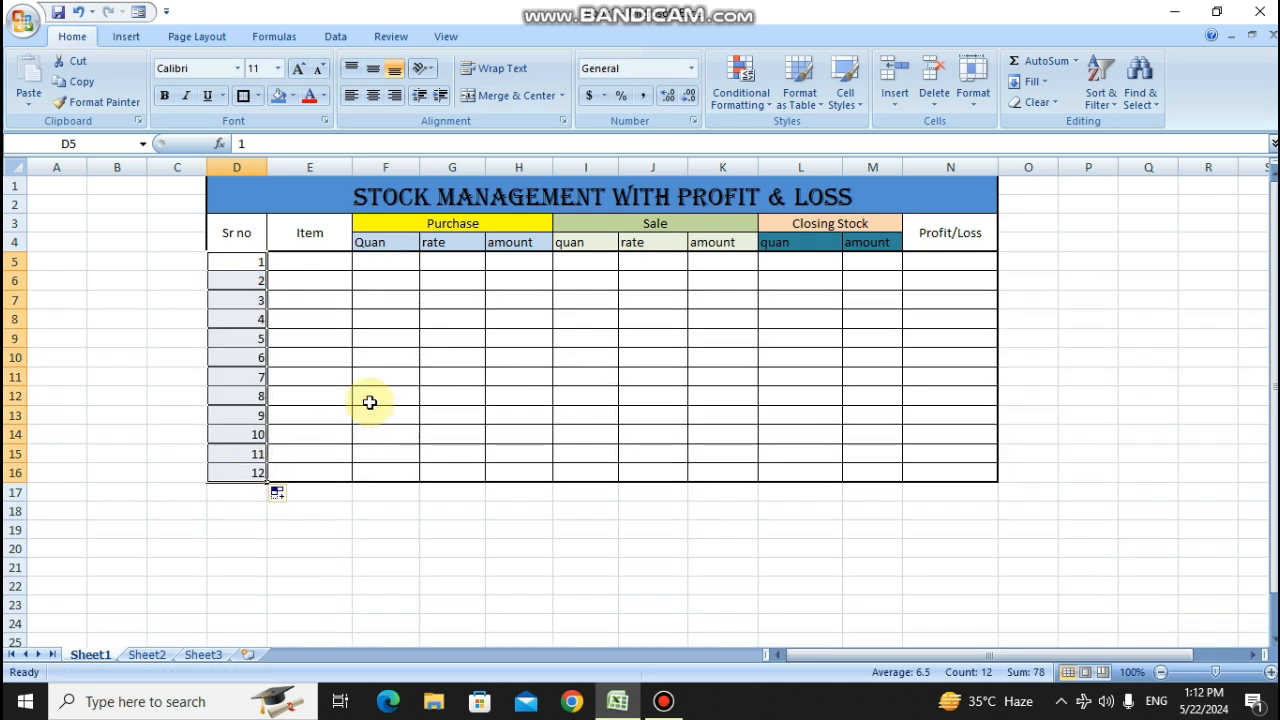
# - Enter the item mouse in row 5 with a purchase quantity of 10 and a purchase rate of 250
pyautogui.click(323, 265)
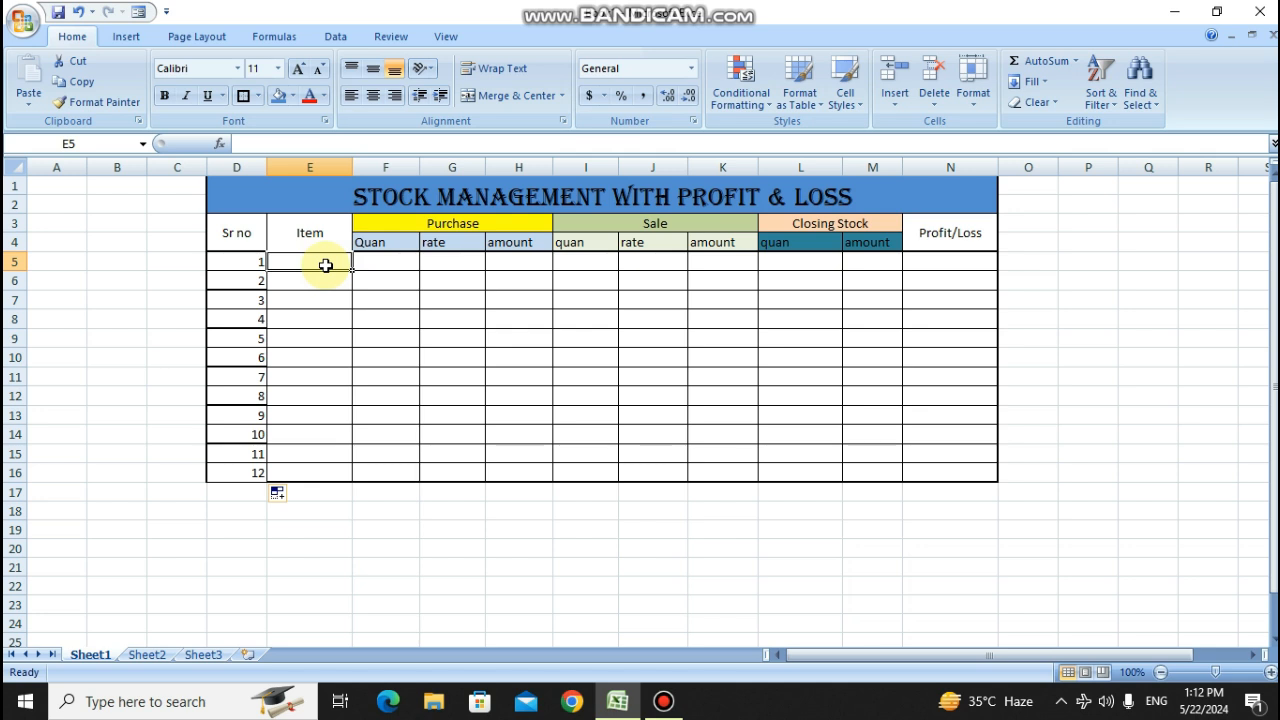
pyautogui.write('mouse')
pyautogui.click(385, 259)
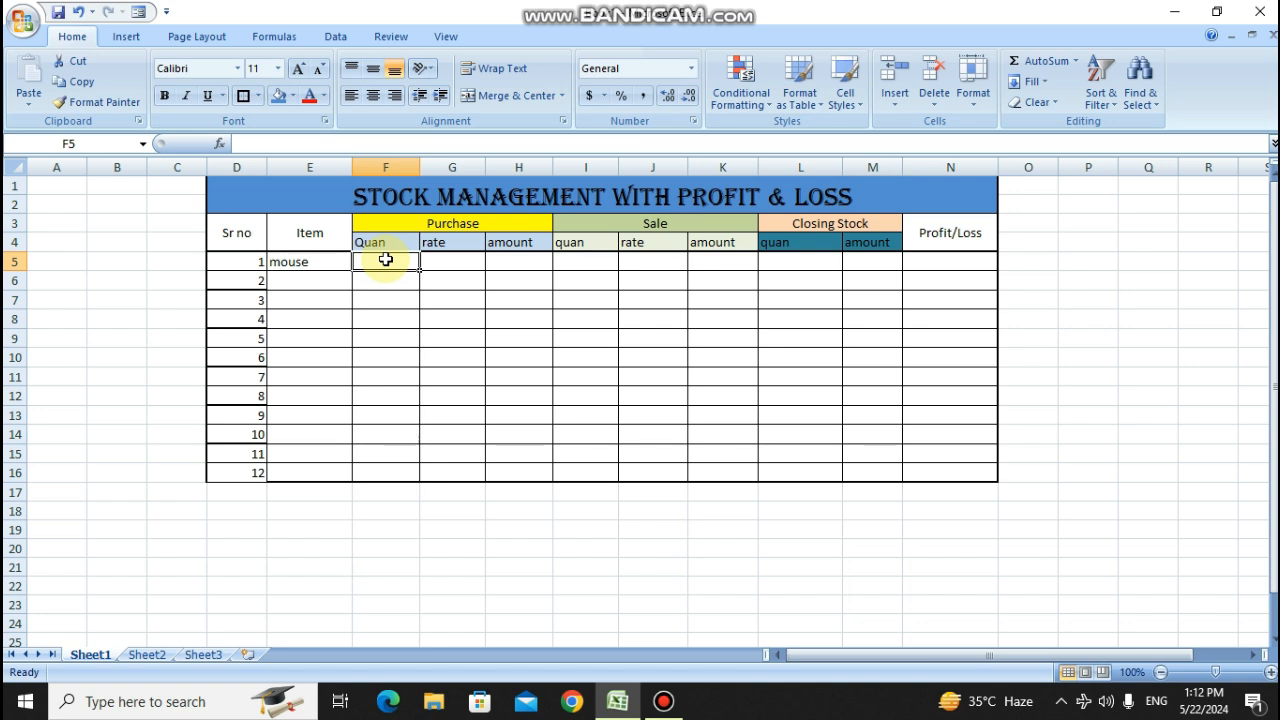
pyautogui.write('10')
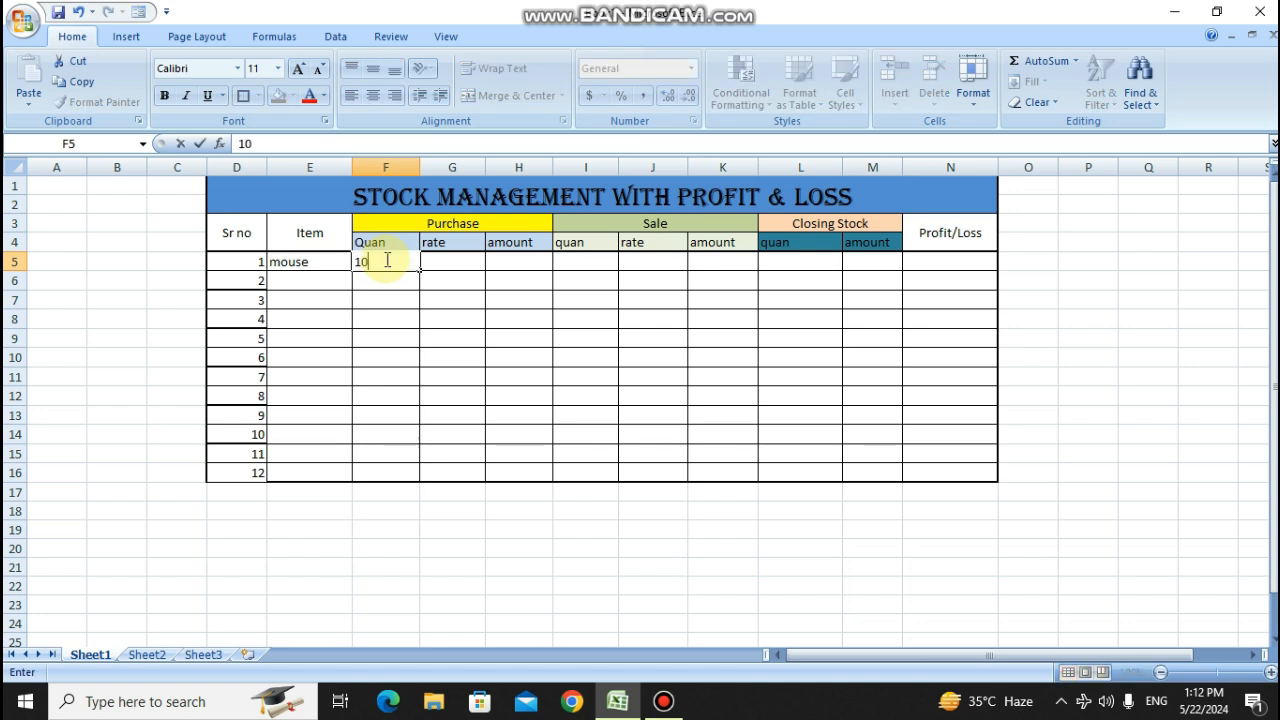
pyautogui.press('Tab')
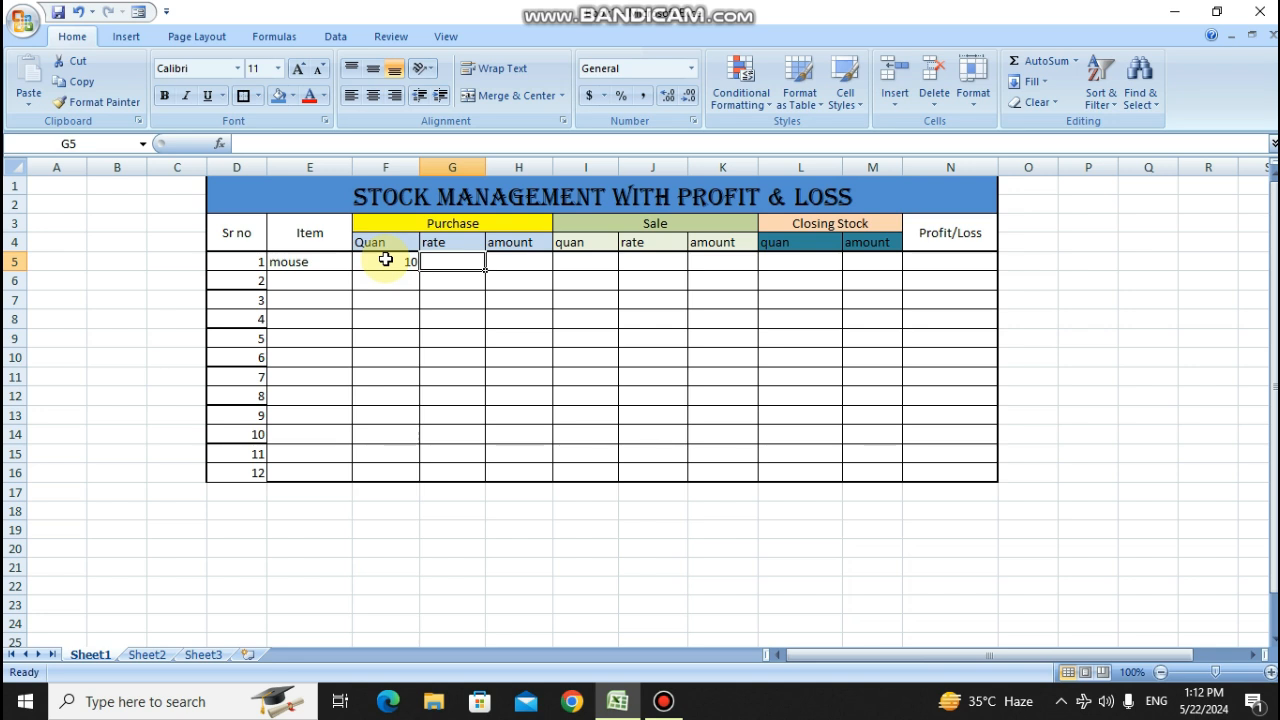
pyautogui.write('250')
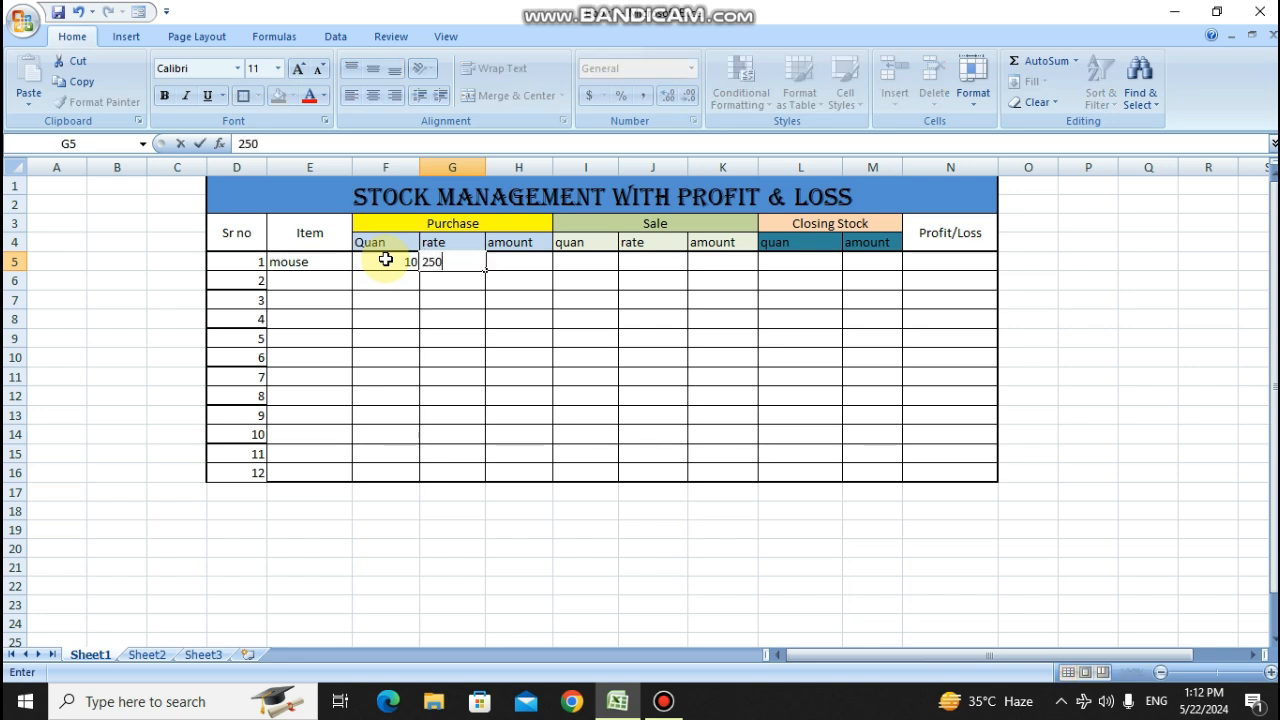
pyautogui.press('Tab')
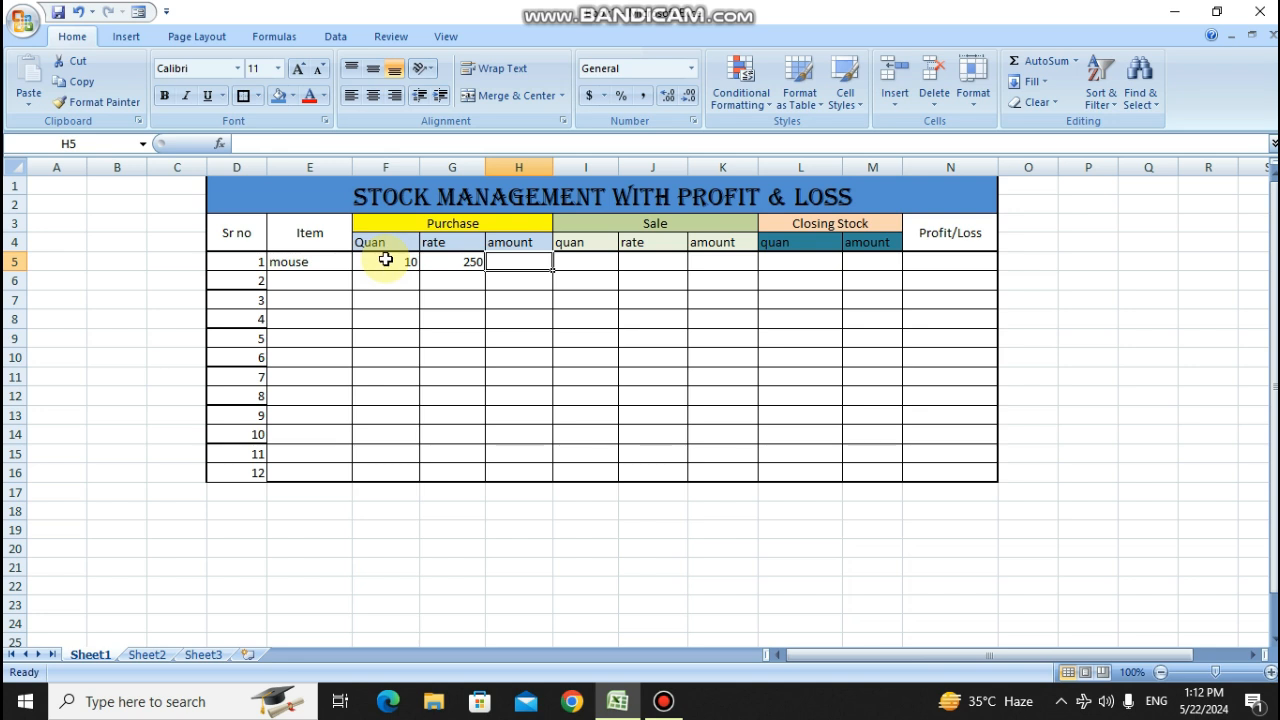
# - Calculate the purchase amount in H5 with the formula =F5*G5
pyautogui.write('=')
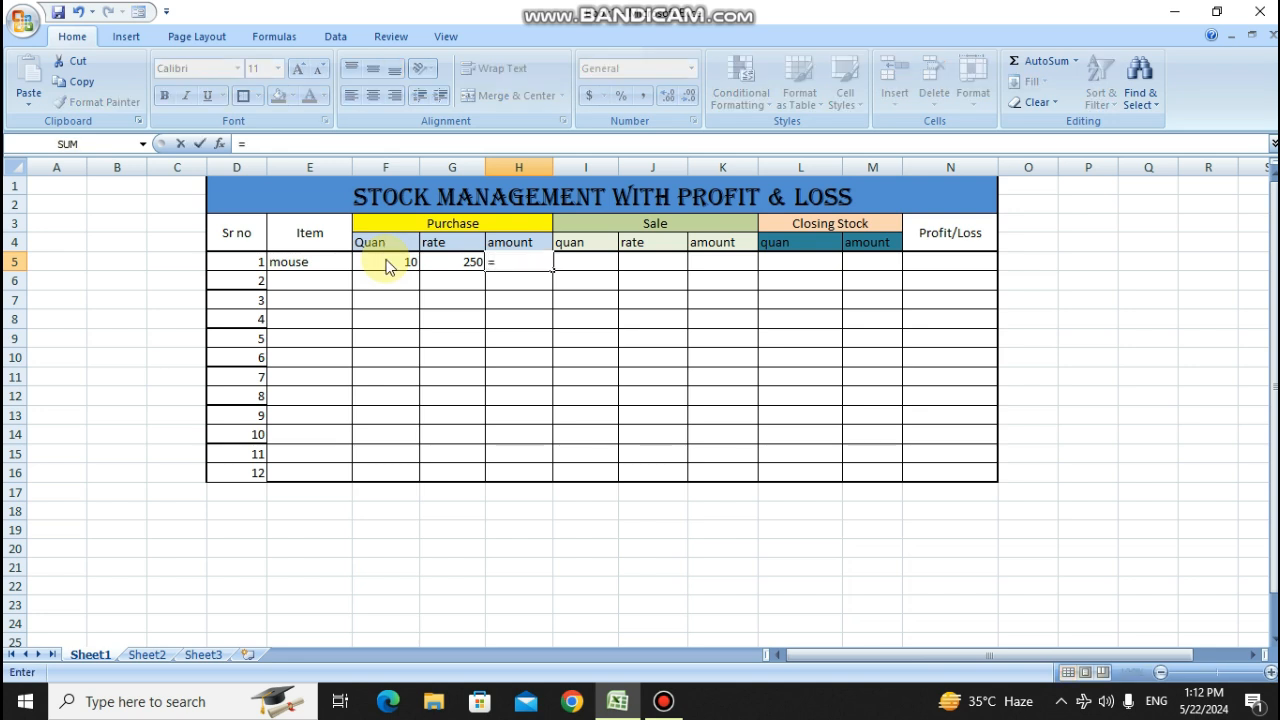
pyautogui.click(393, 263)
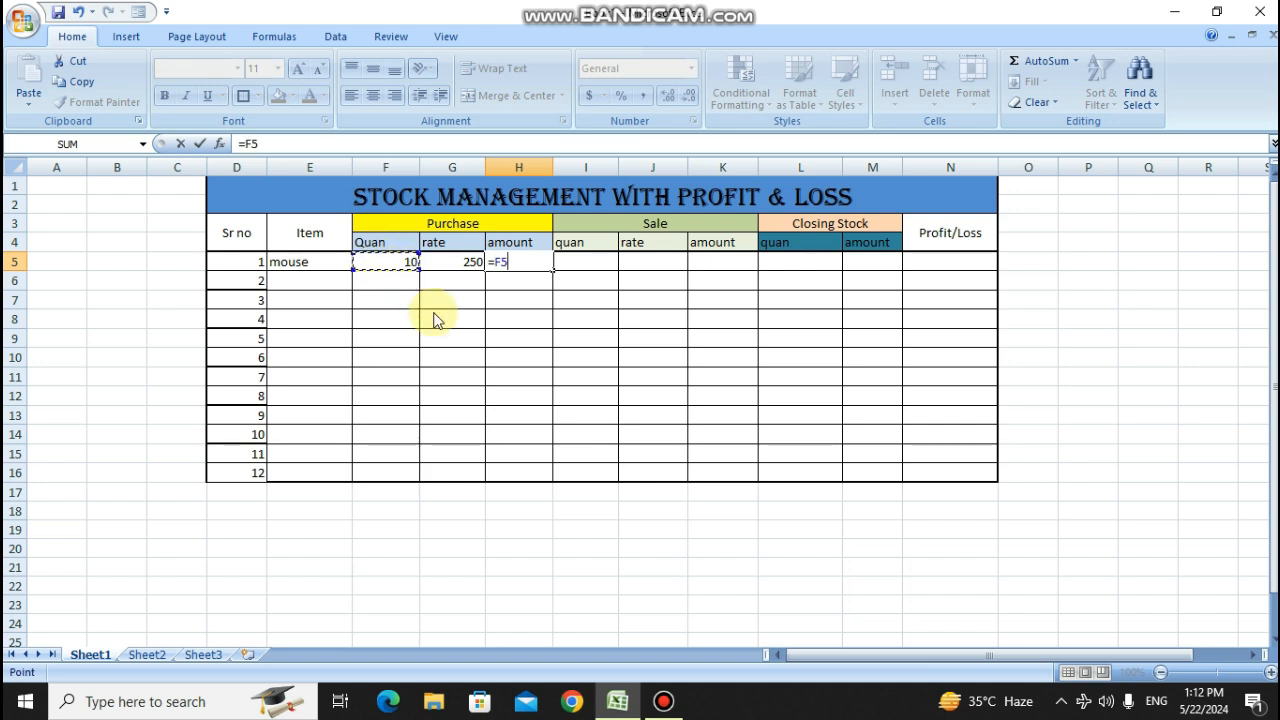
pyautogui.write('*')
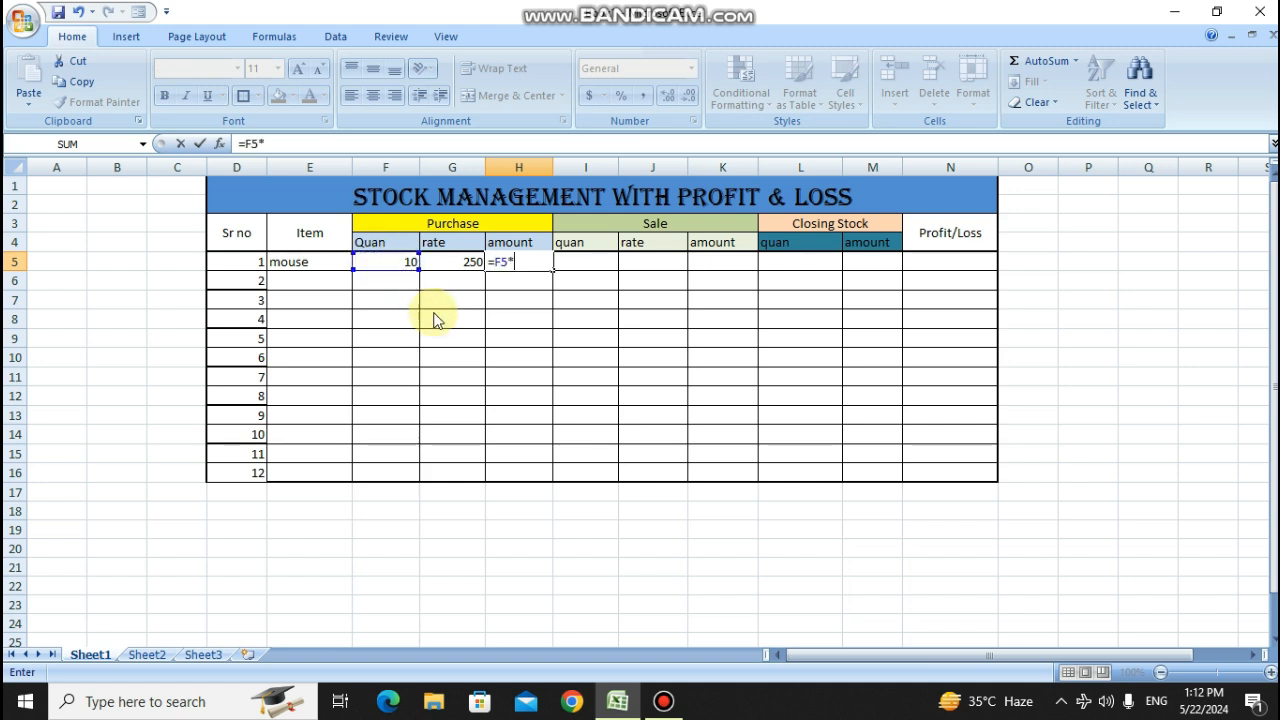
pyautogui.click(453, 261)
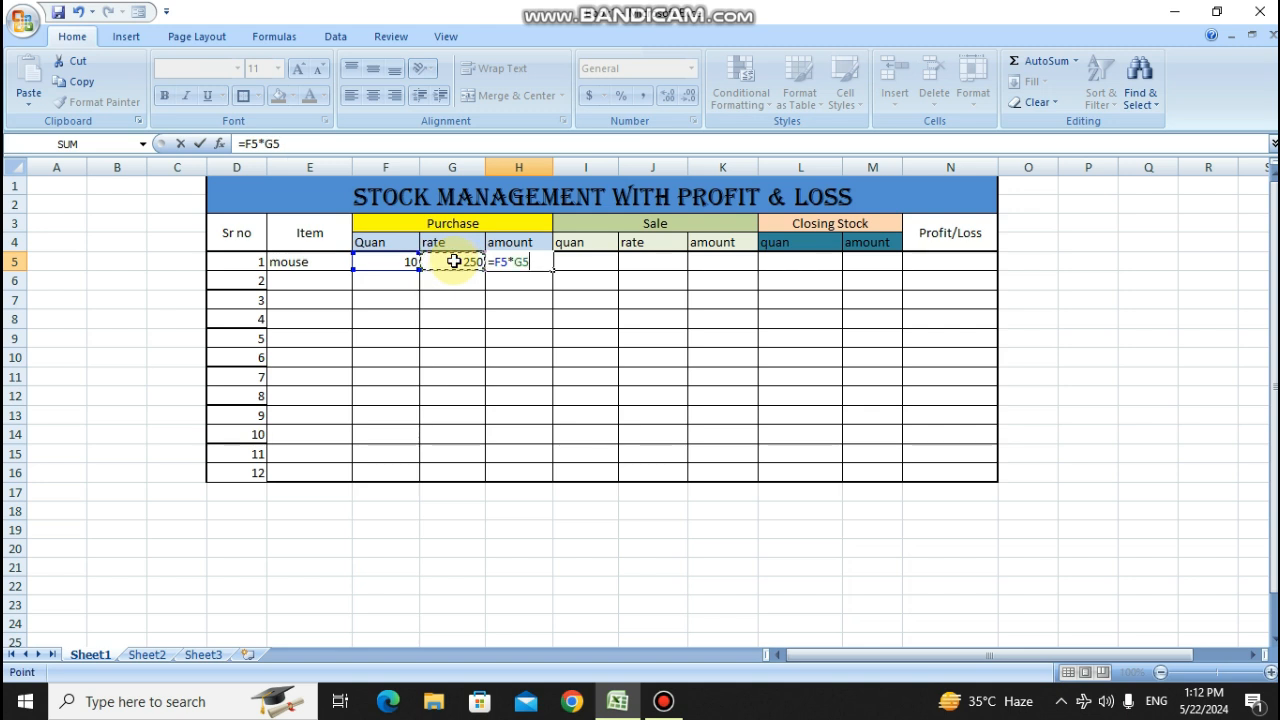
pyautogui.press('Return')
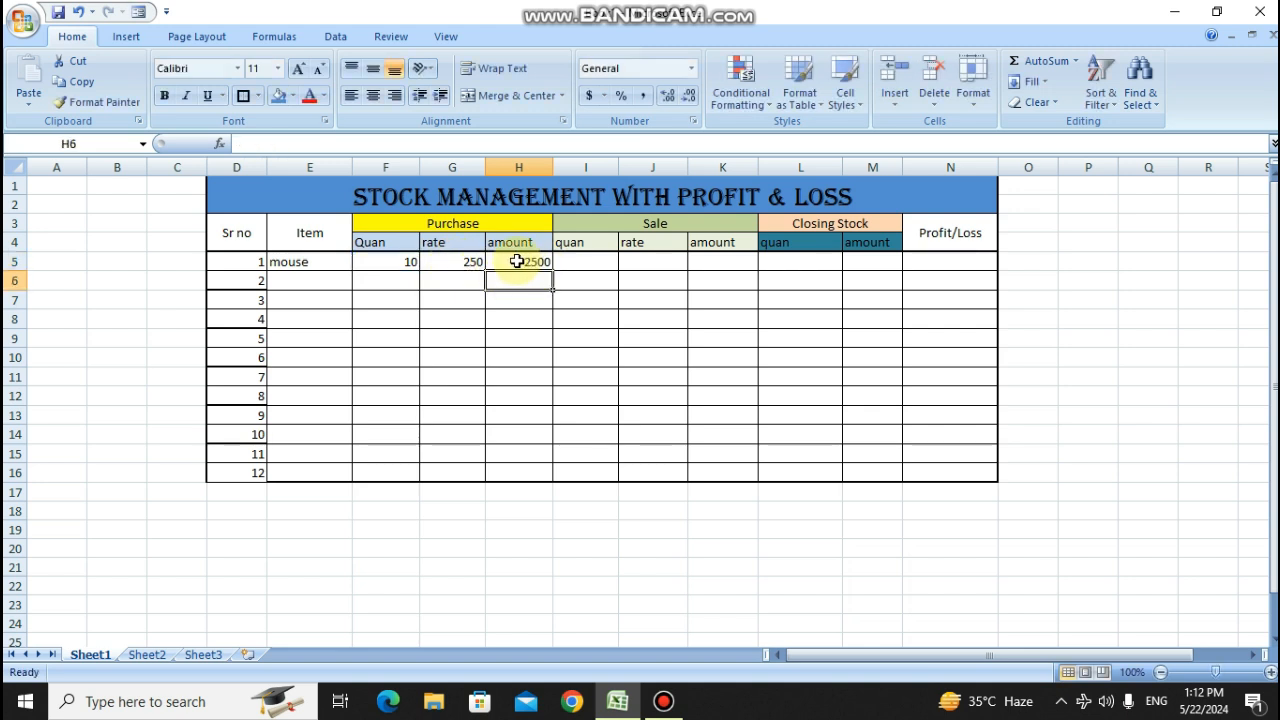
# - Enter a sale quantity of 5 in I5 and a sale rate of 300 in J5 for the mouse
pyautogui.click(584, 263)
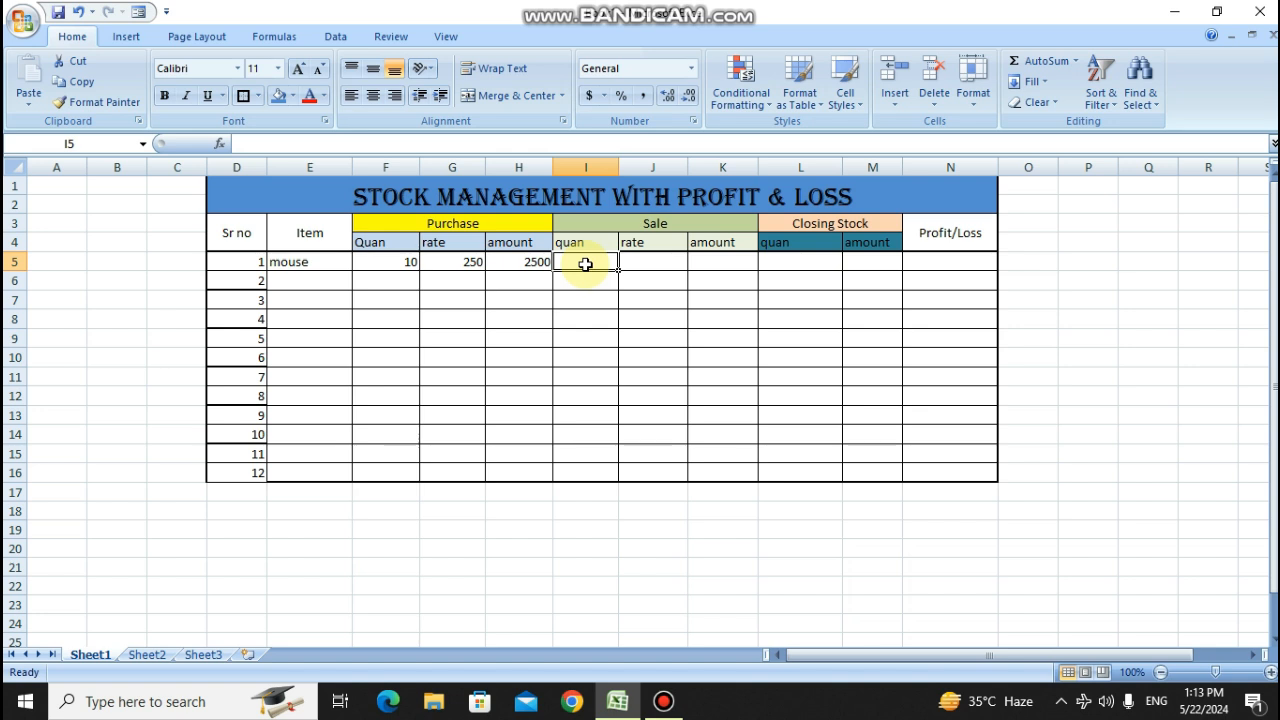
pyautogui.write('5')
pyautogui.click(652, 264)
pyautogui.write('300')
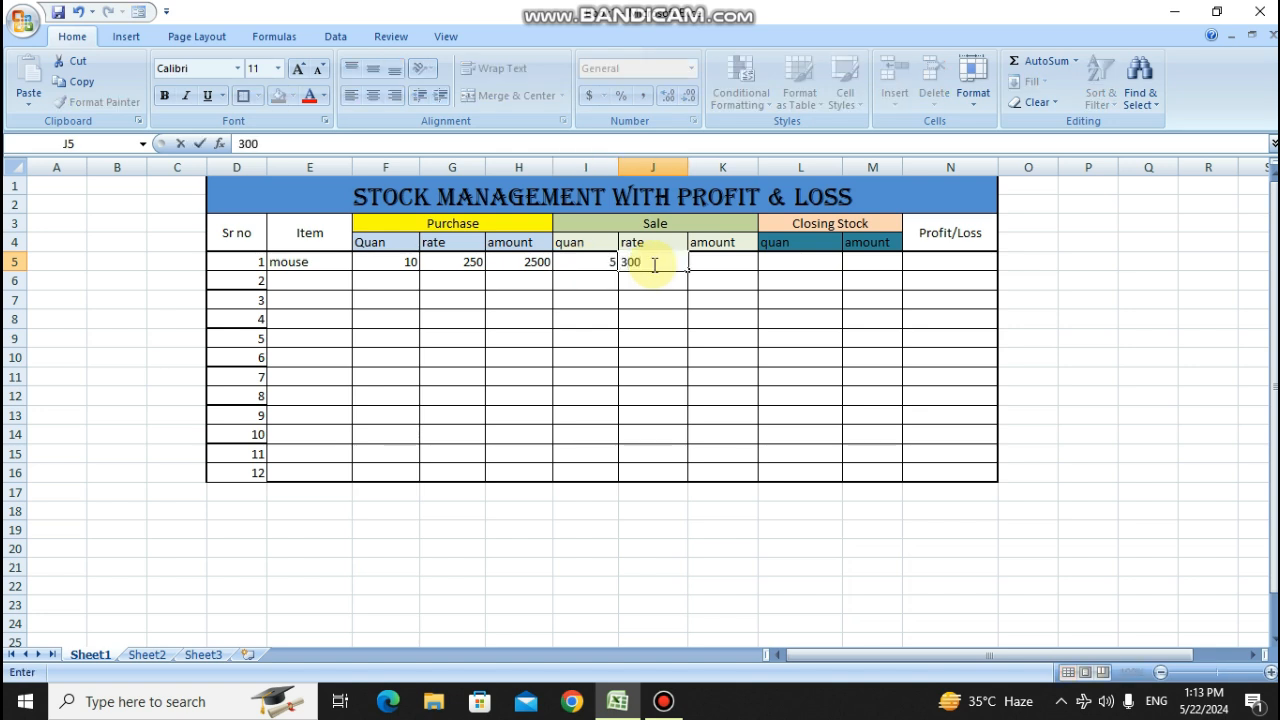
pyautogui.press('Tab')
# - Calculate the sale amount in K5 with the formula =I5*J5
pyautogui.write('=')
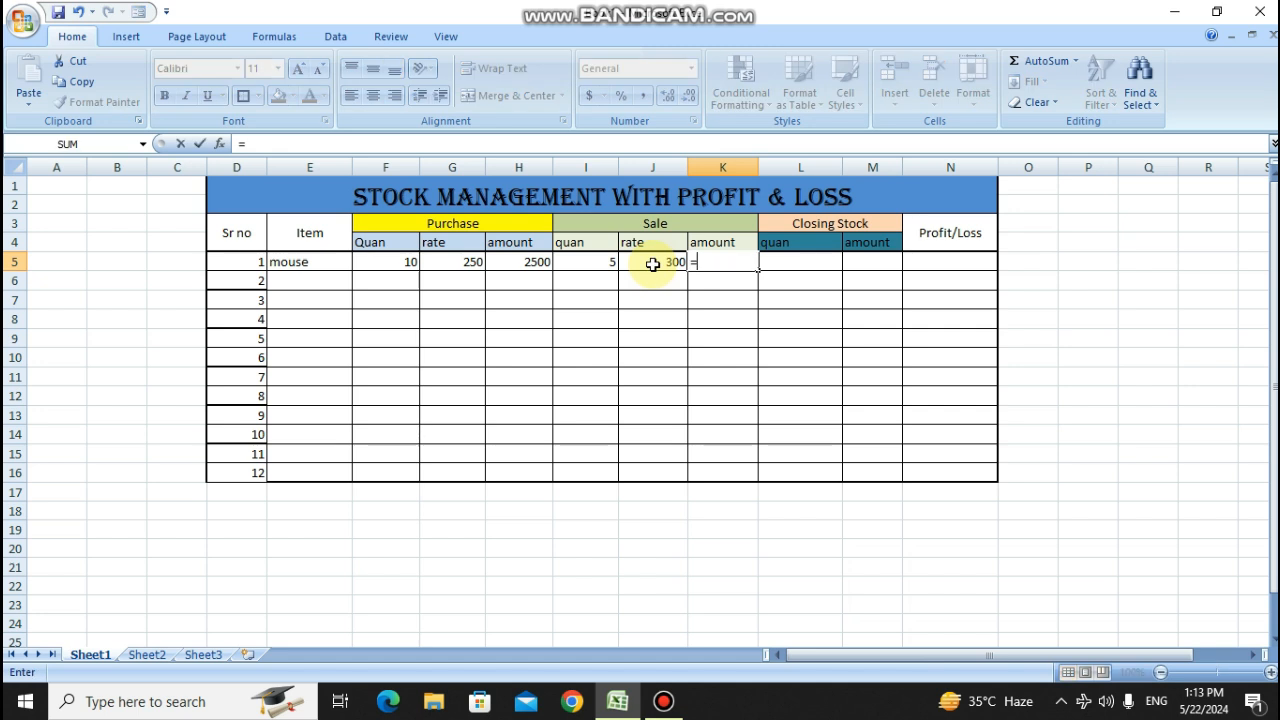
pyautogui.click(603, 263)
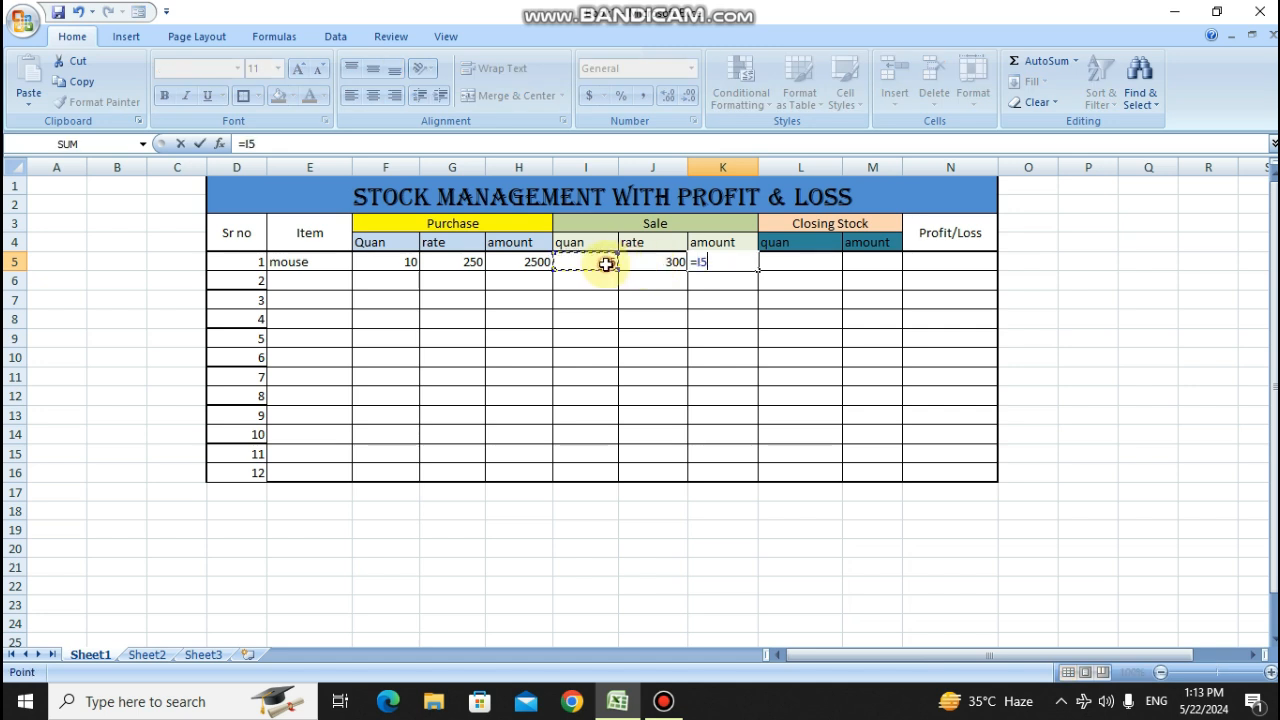
pyautogui.write('*')
pyautogui.click(656, 265)
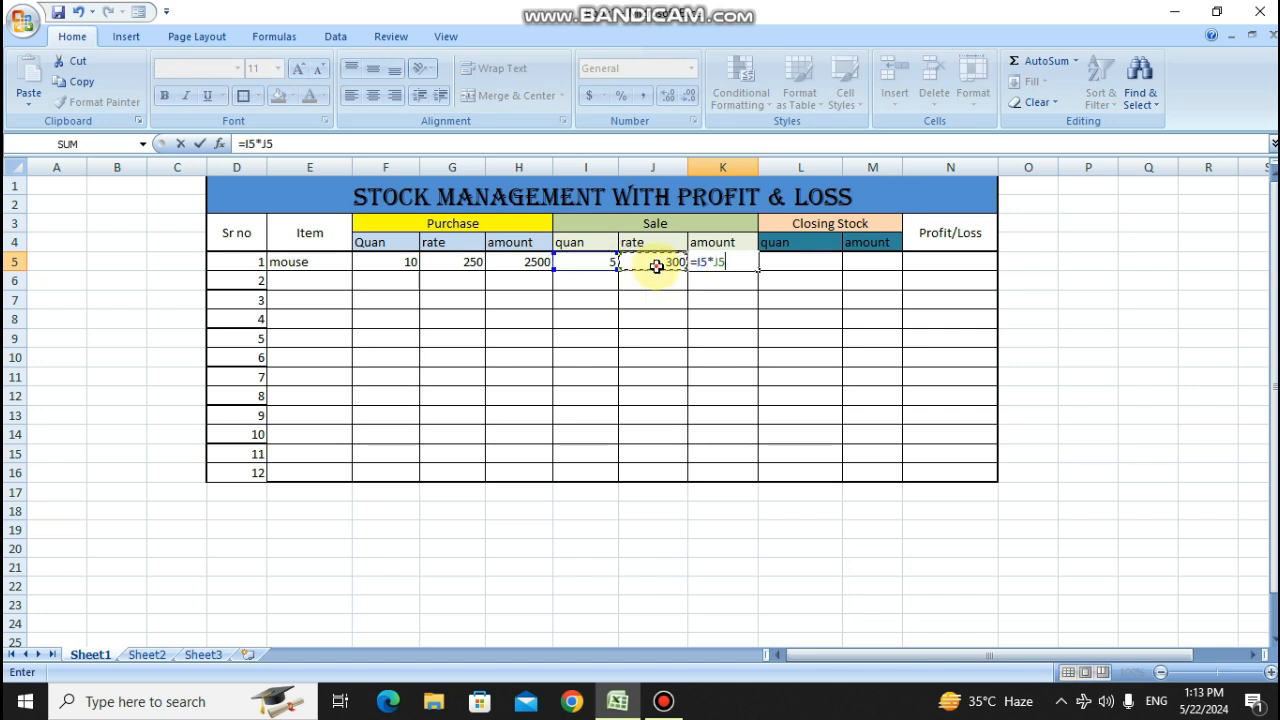
pyautogui.press('Return')
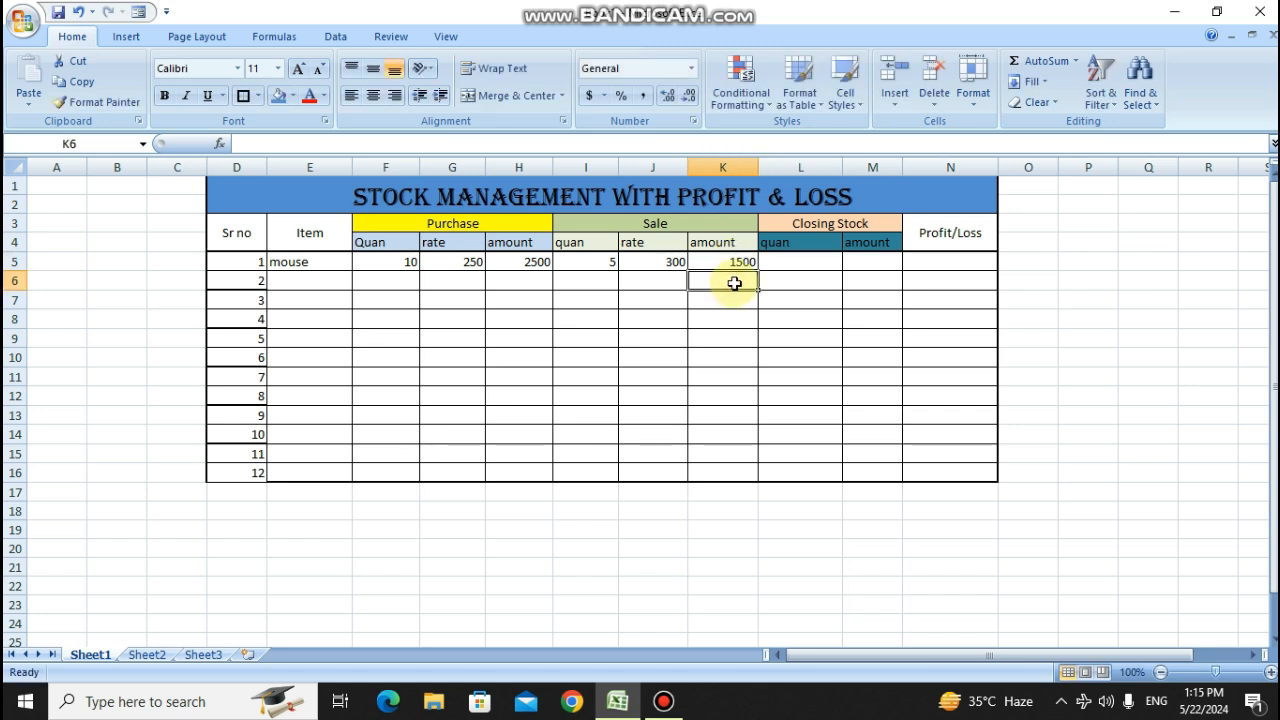
# - Calculate the closing stock quantity in L5 with the formula =F5-I5
pyautogui.click(792, 265)
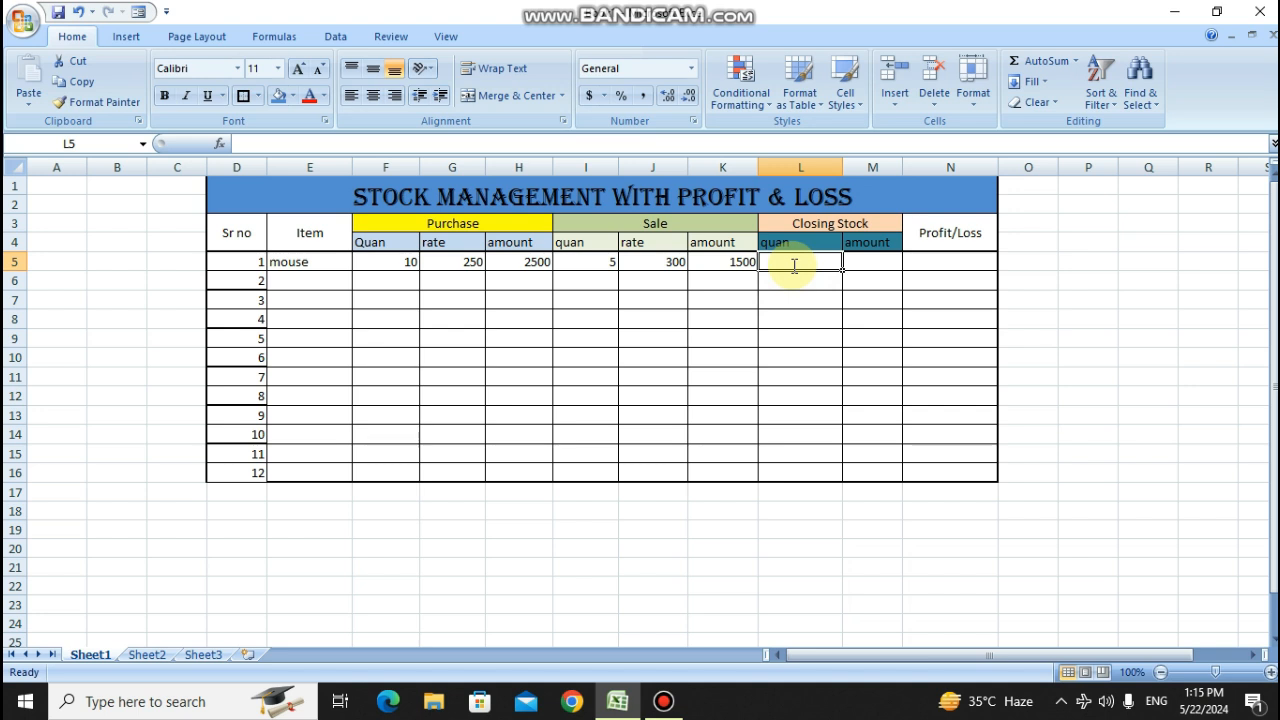
pyautogui.write('=')
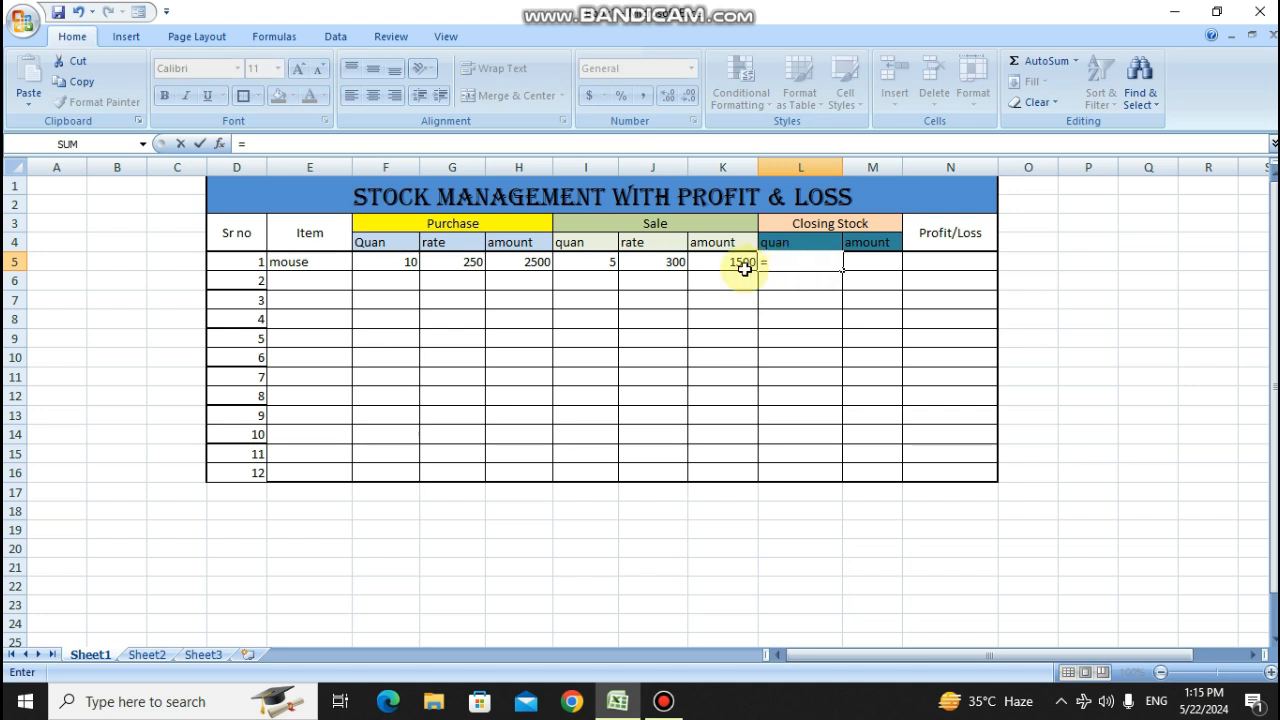
pyautogui.click(388, 261)
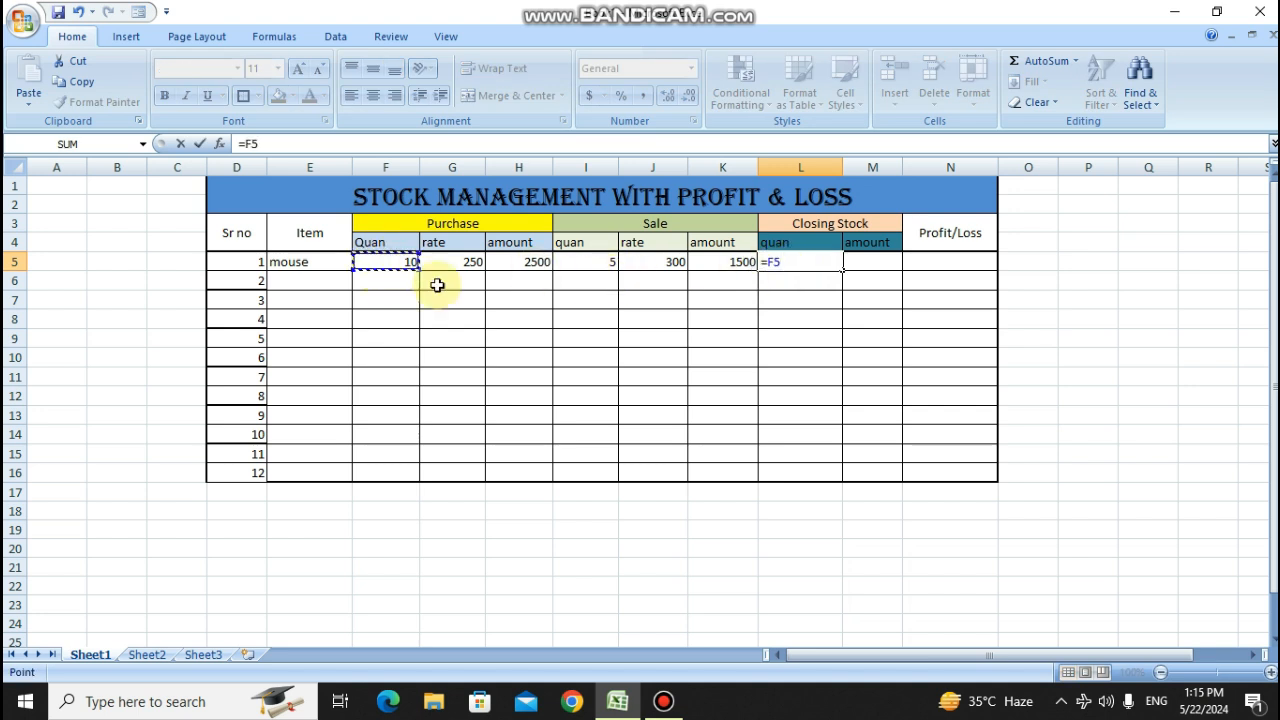
pyautogui.write('-')
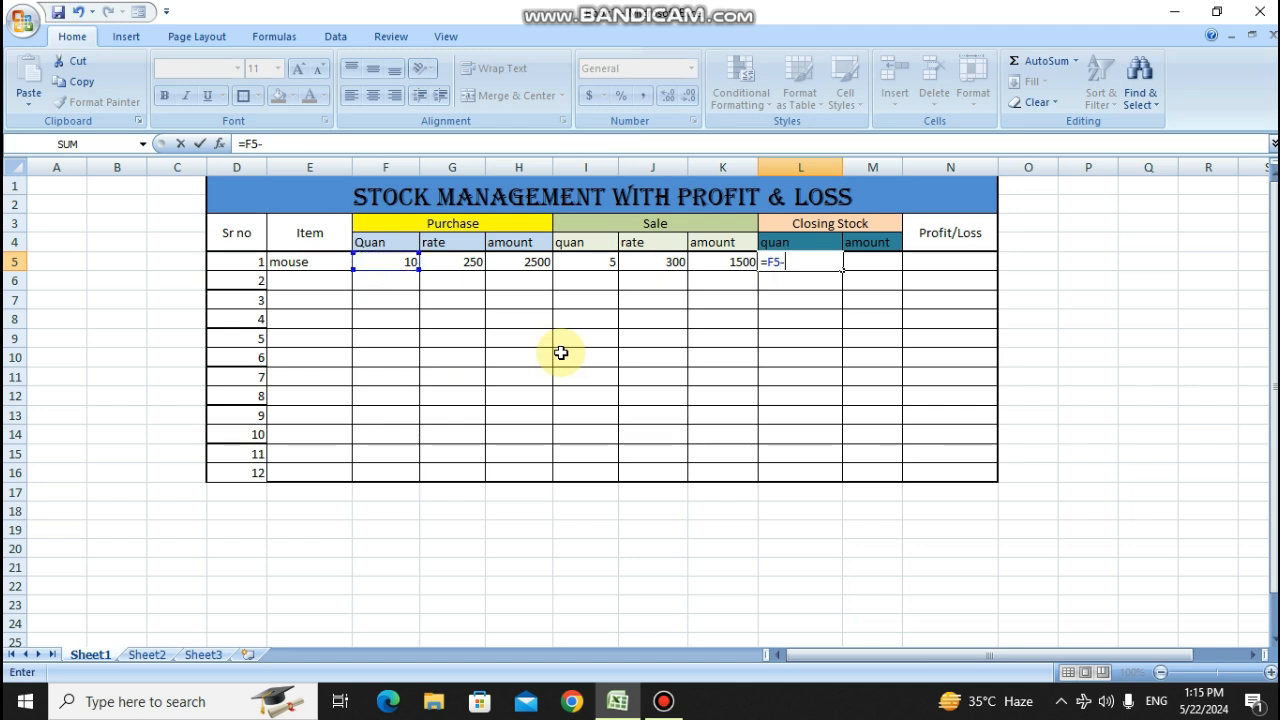
pyautogui.click(603, 263)
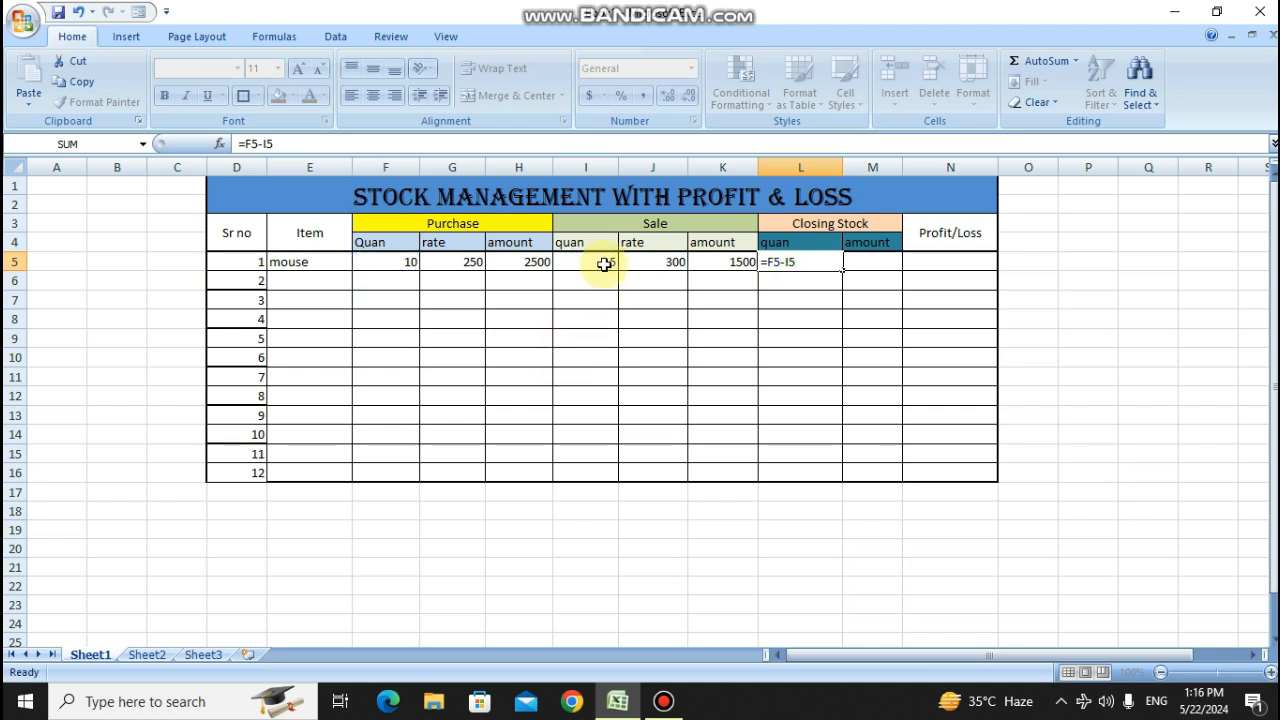
pyautogui.press('Return')
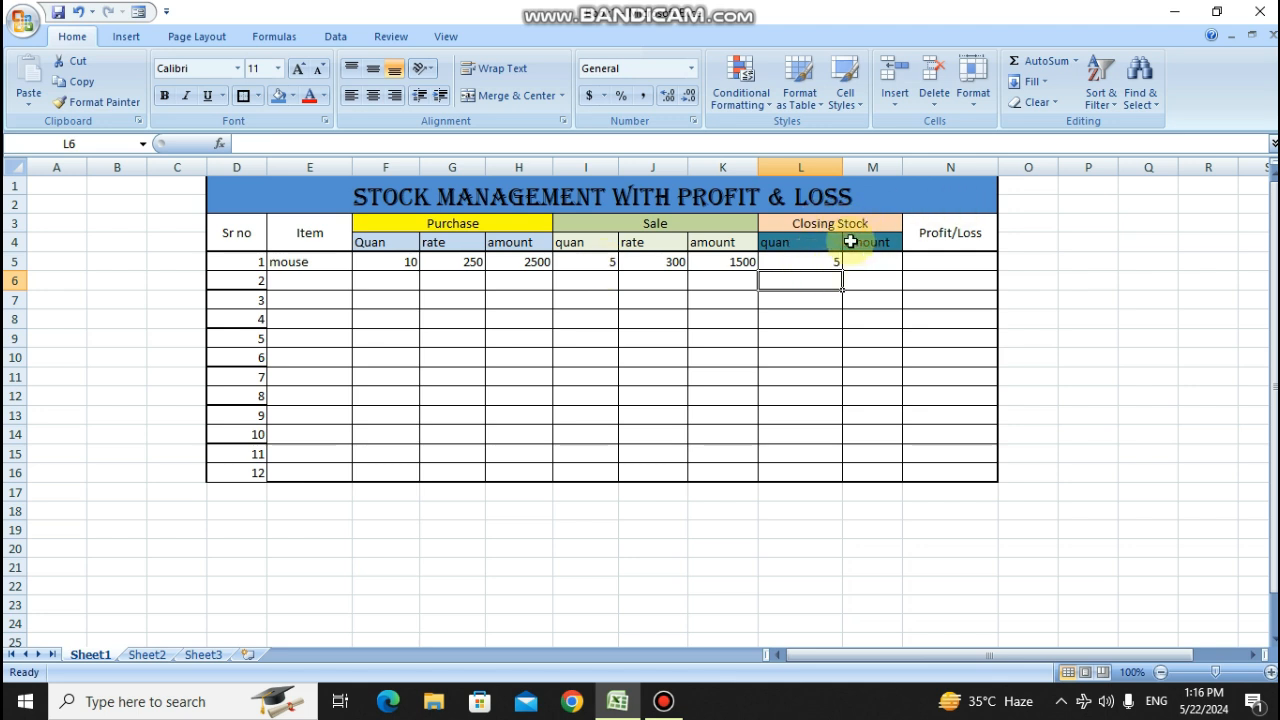
# - Calculate the closing stock amount in M5 with the formula =L5*G5
pyautogui.click(876, 261)
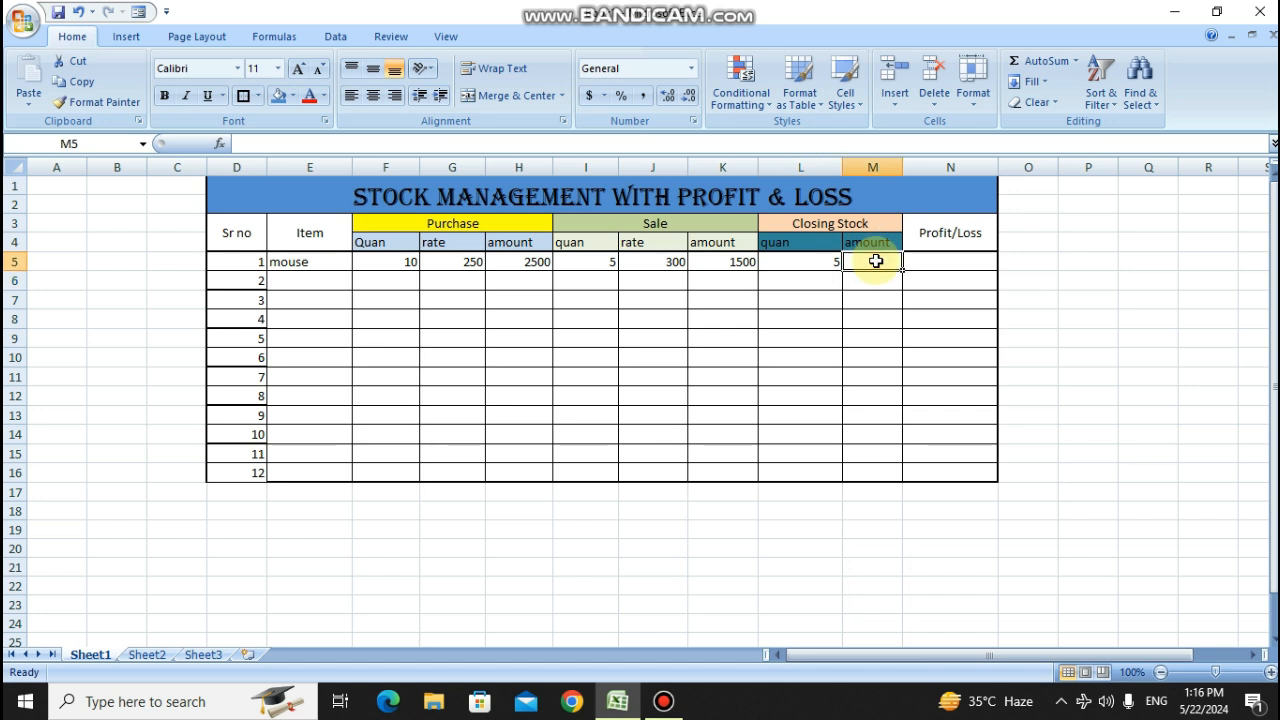
pyautogui.click(829, 284)
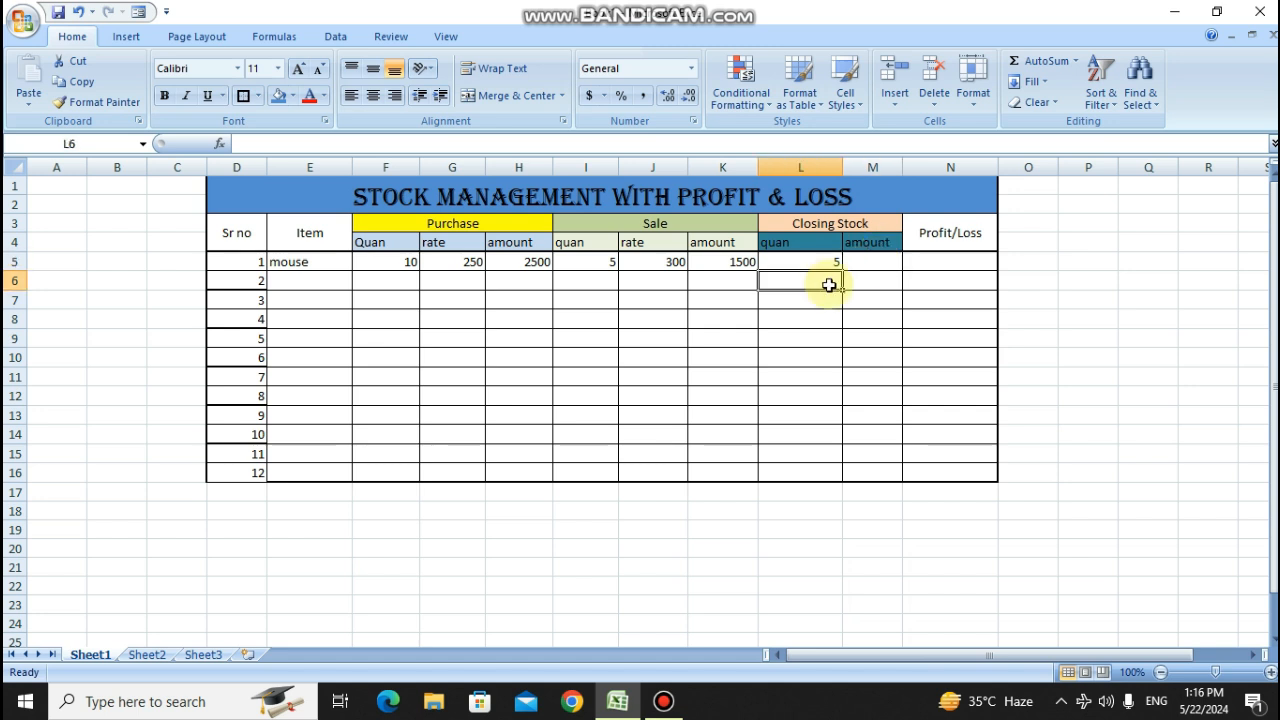
pyautogui.click(874, 263)
pyautogui.write('=')
pyautogui.click(810, 261)
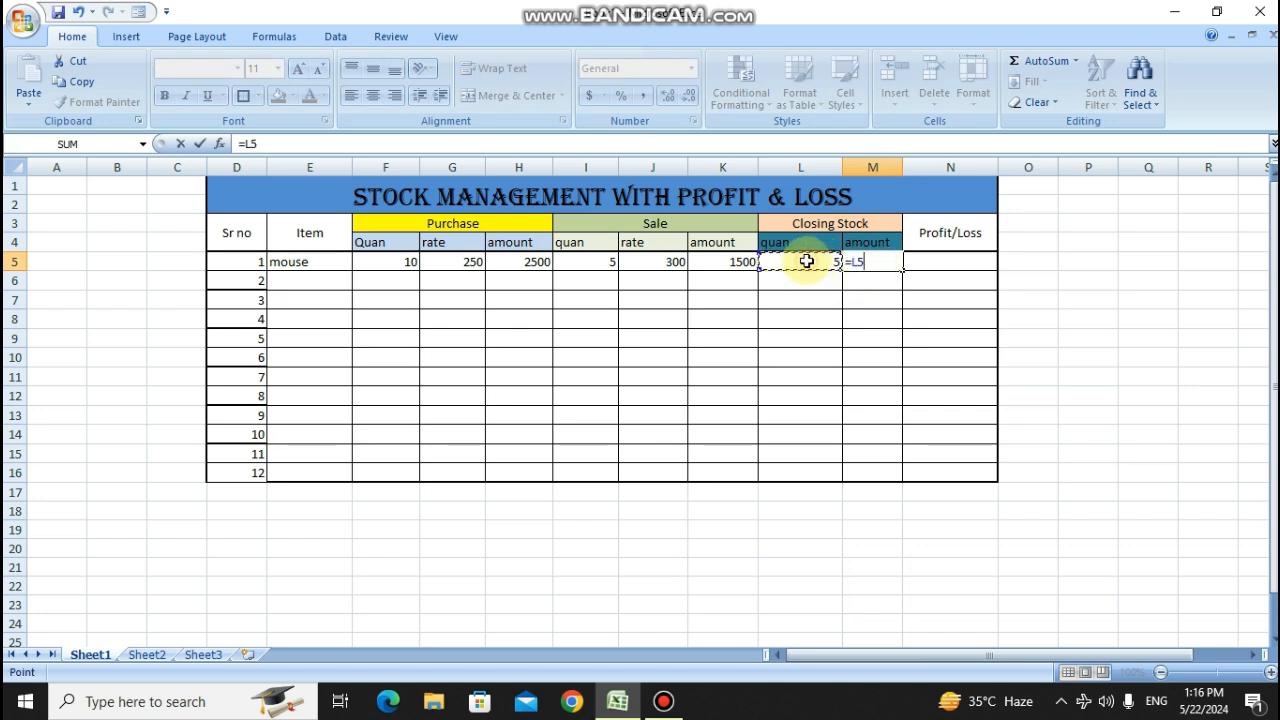
pyautogui.write('*')
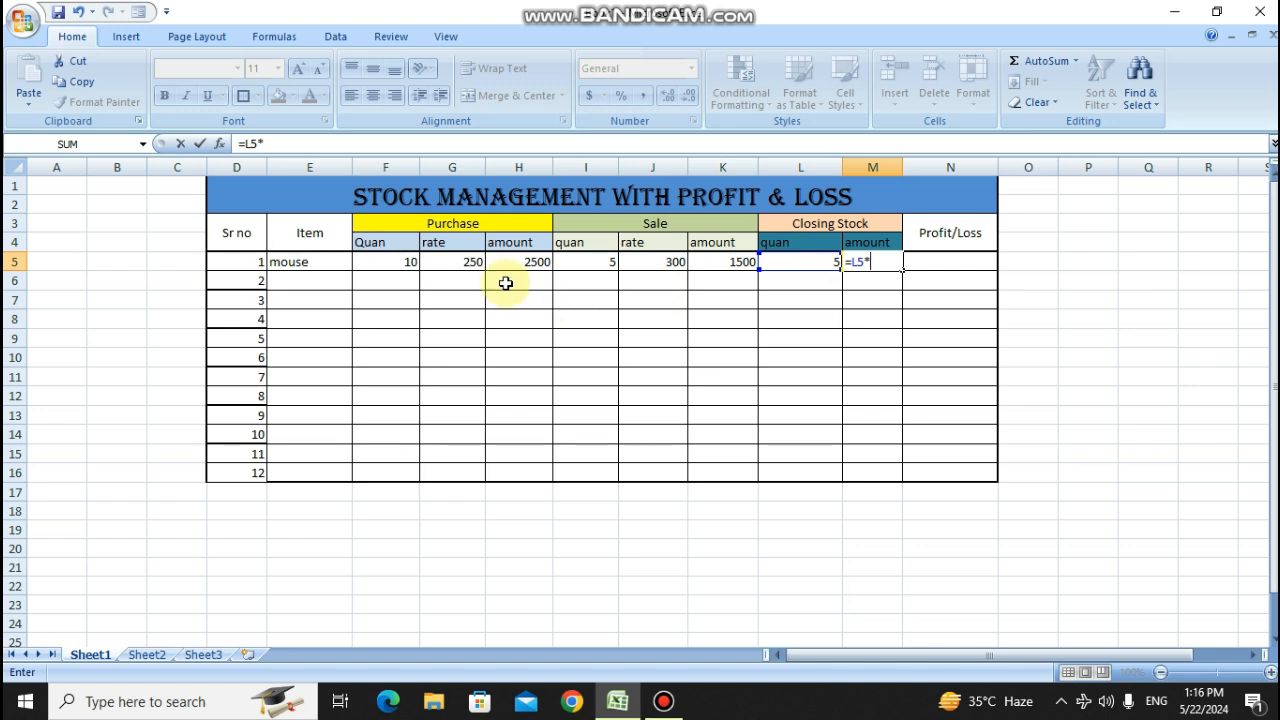
pyautogui.click(460, 261)
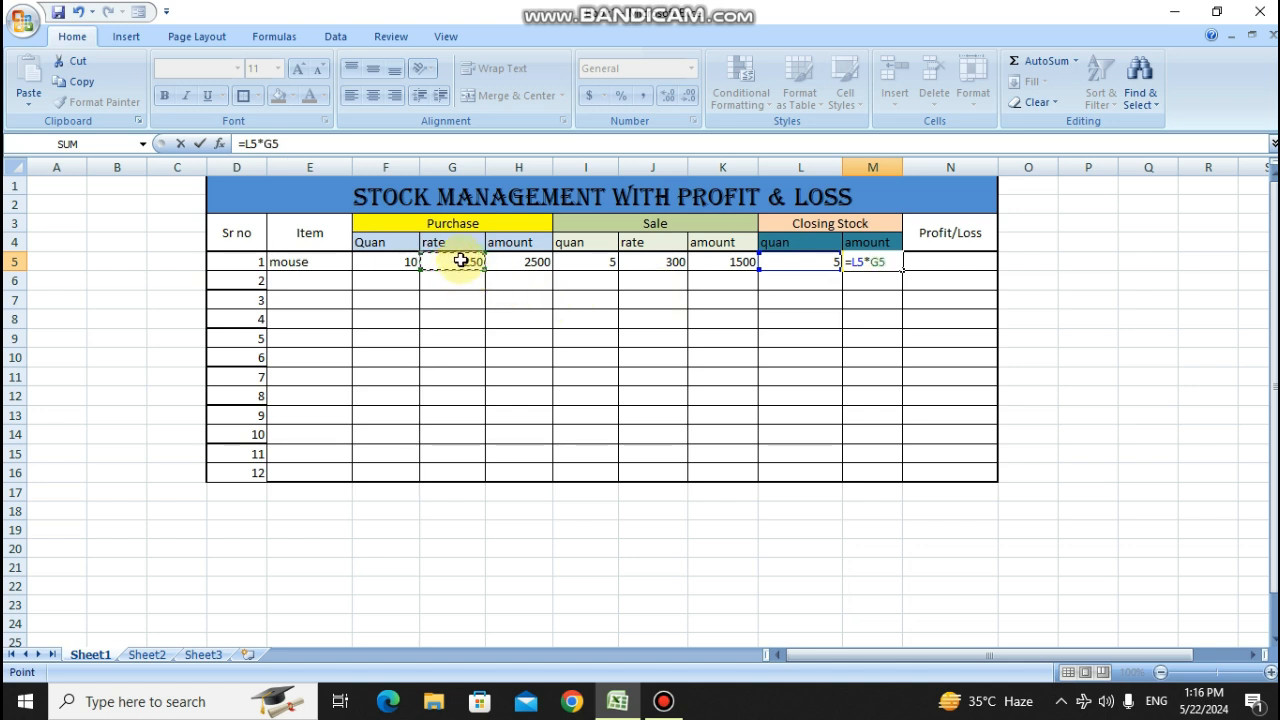
pyautogui.press('Return')
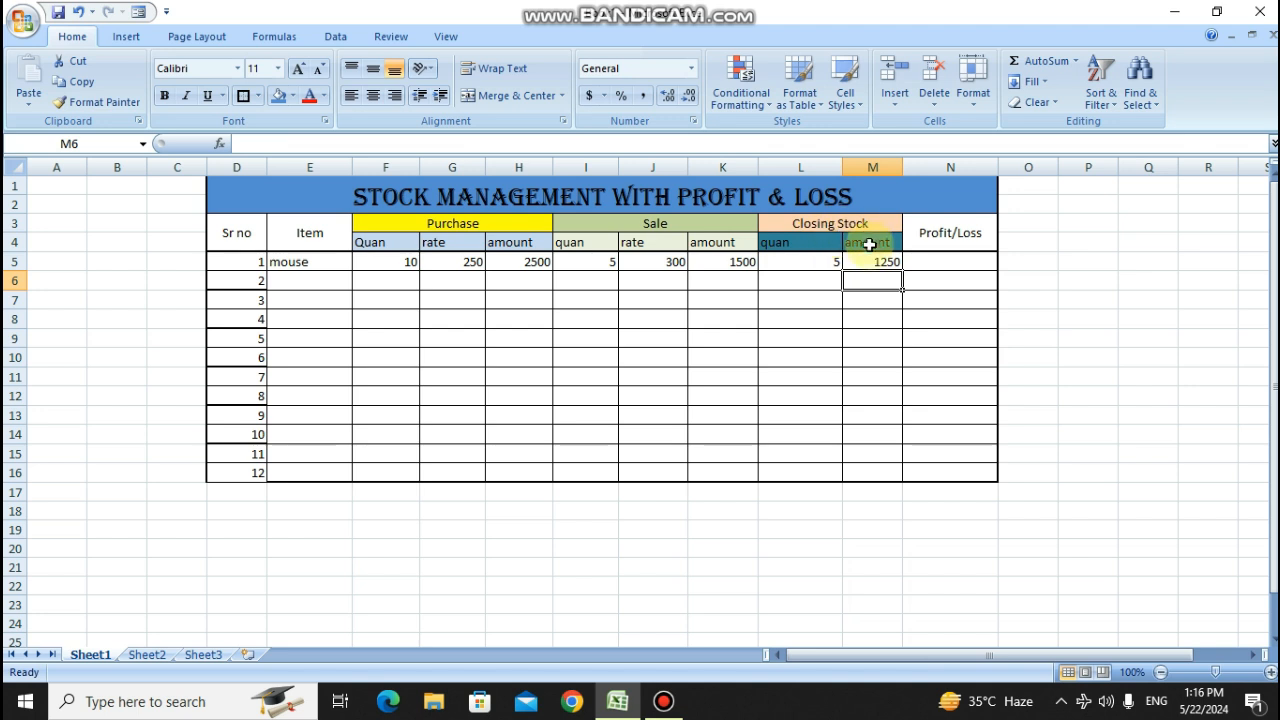
# - Calculate the profit or loss in N5 with the formula =M5+K5-H5
pyautogui.click(948, 263)
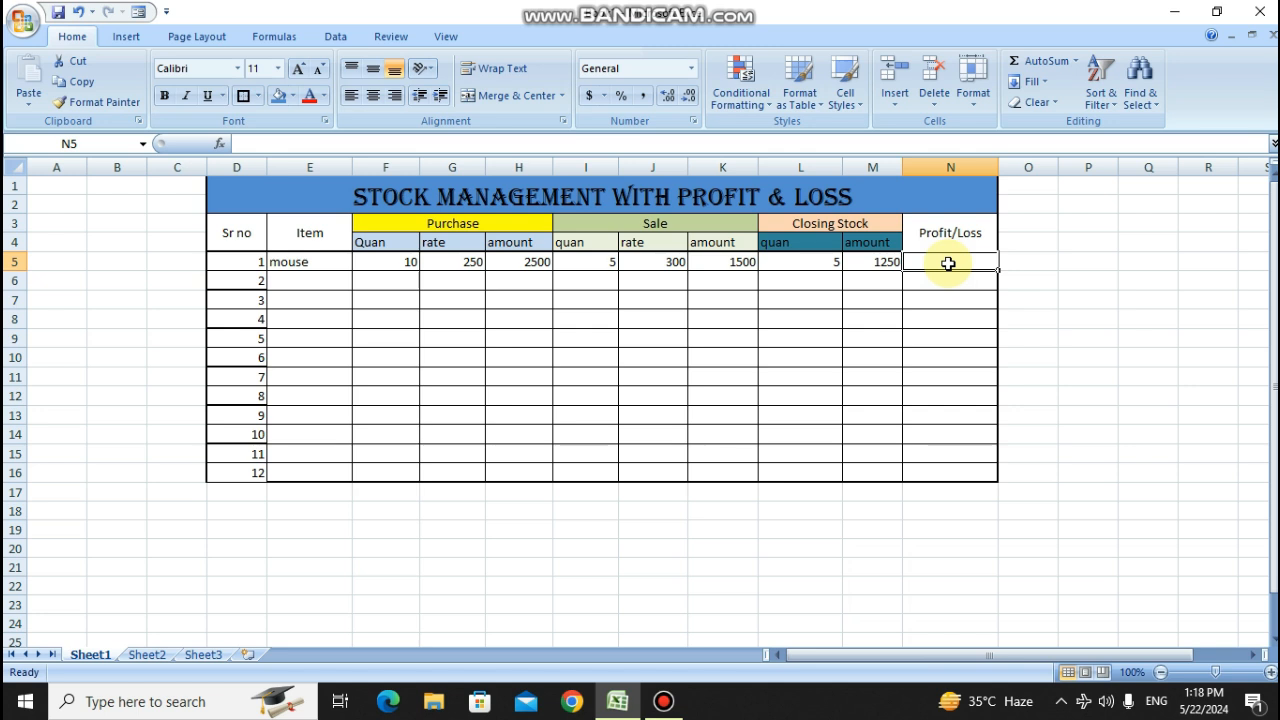
pyautogui.write('=')
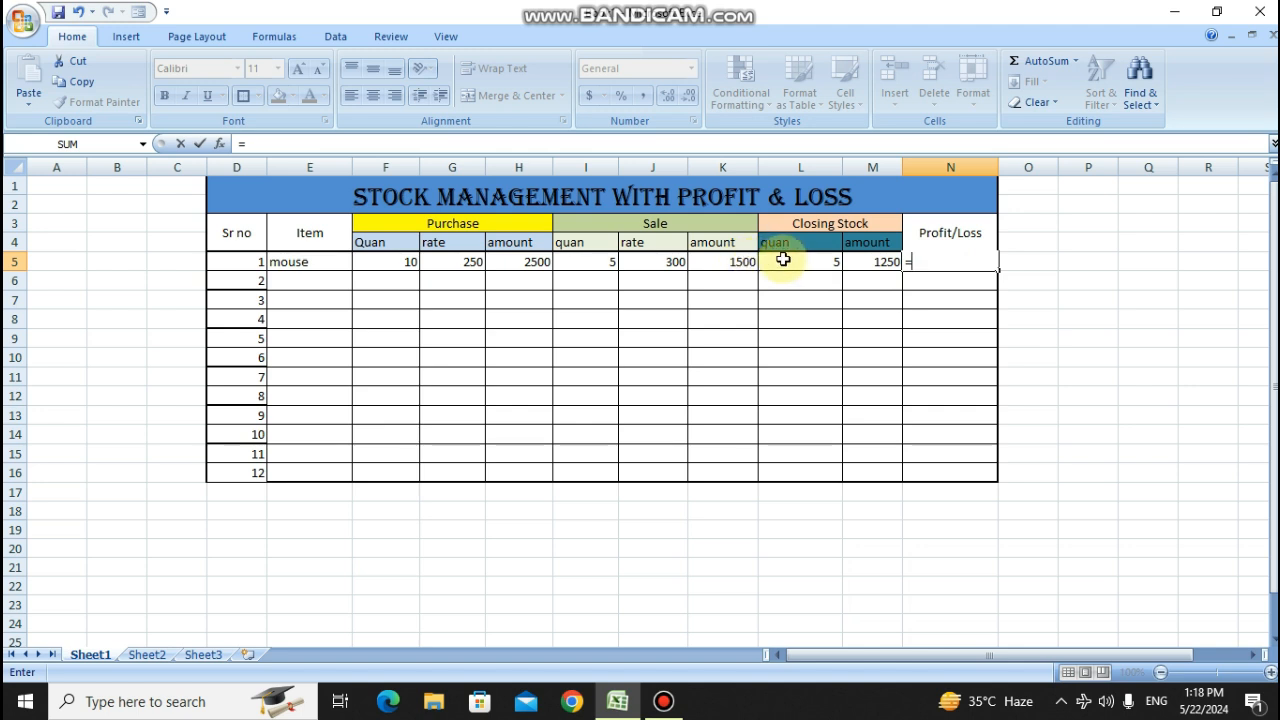
pyautogui.click(878, 277)
pyautogui.click(884, 265)
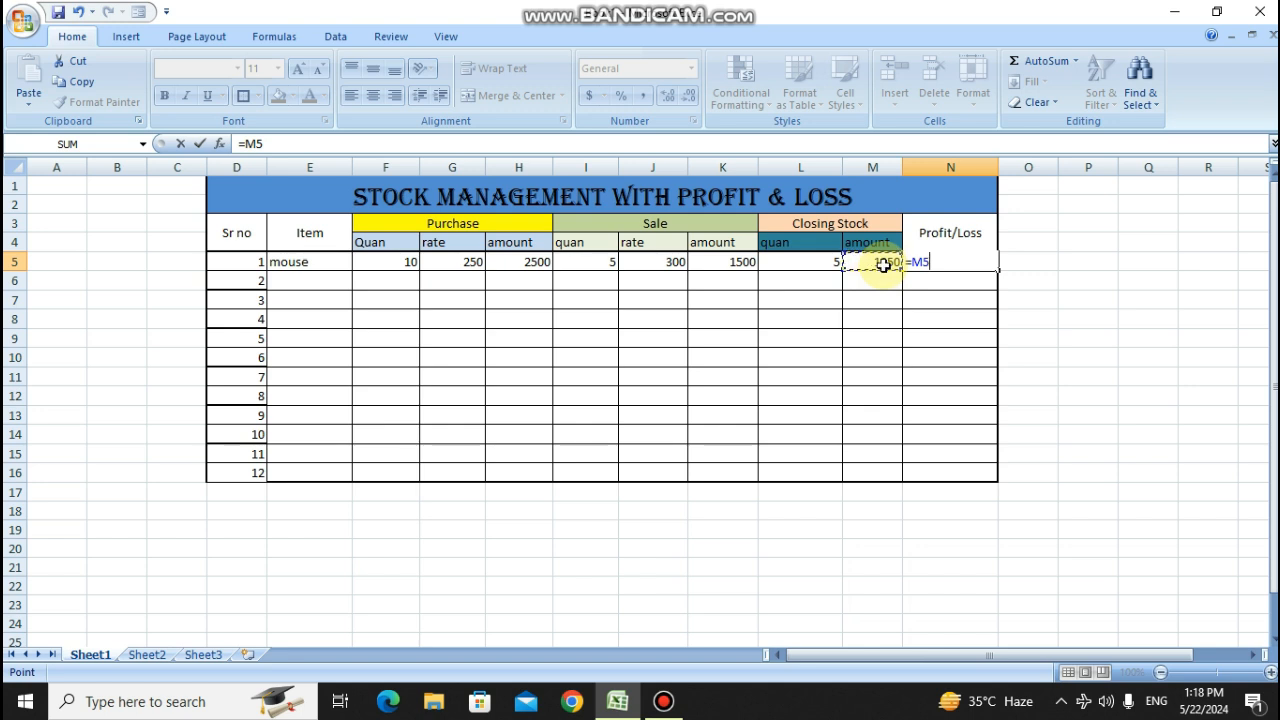
pyautogui.write('-')
pyautogui.press('BackSpace')
pyautogui.write('+')
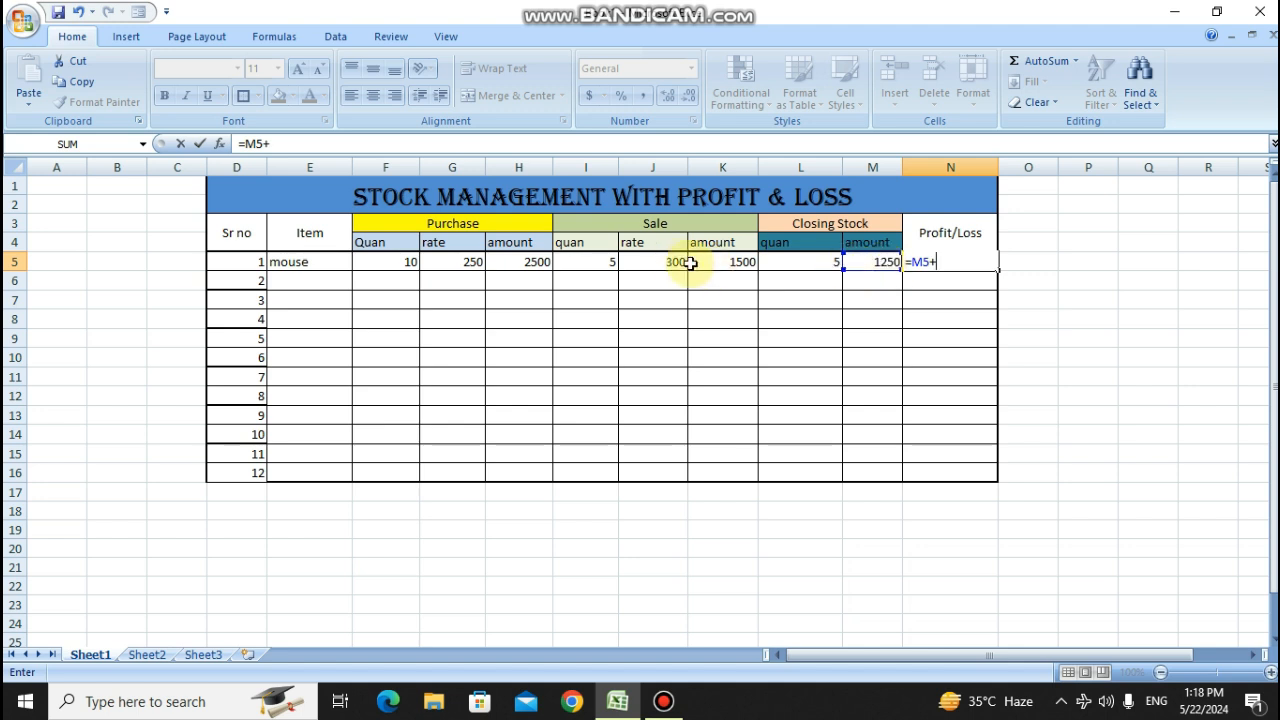
pyautogui.click(724, 261)
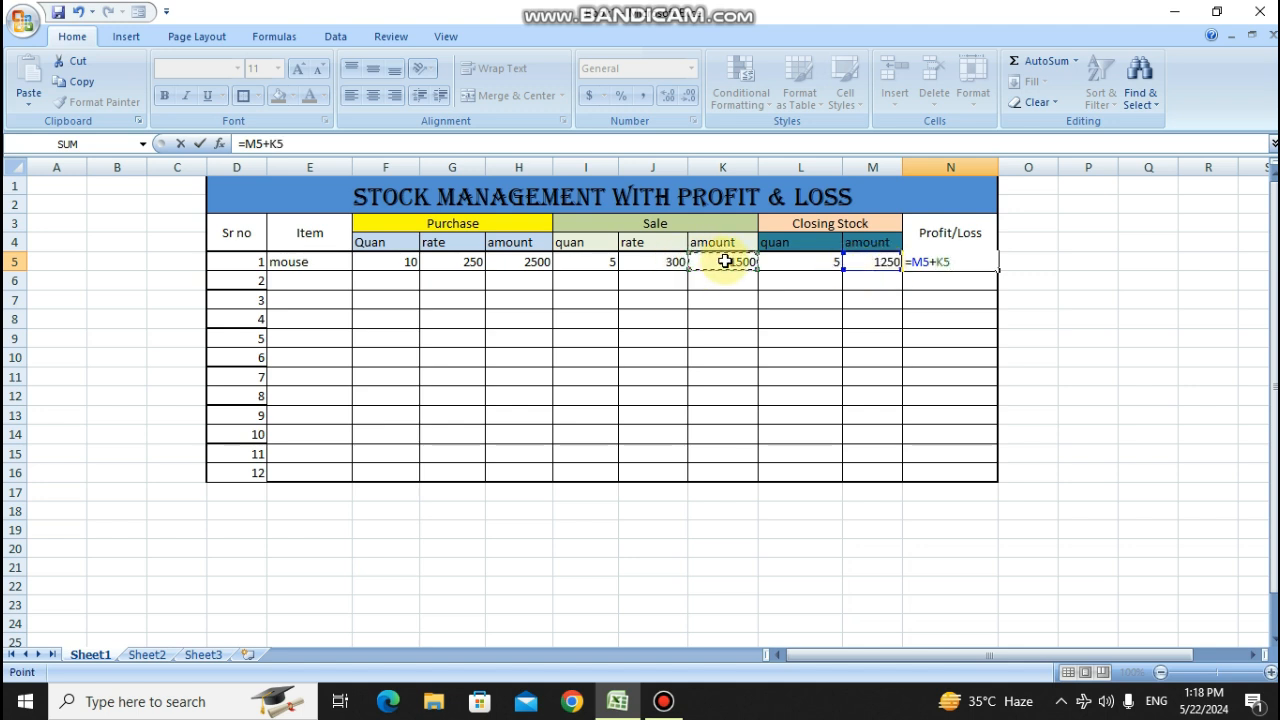
pyautogui.write('-')
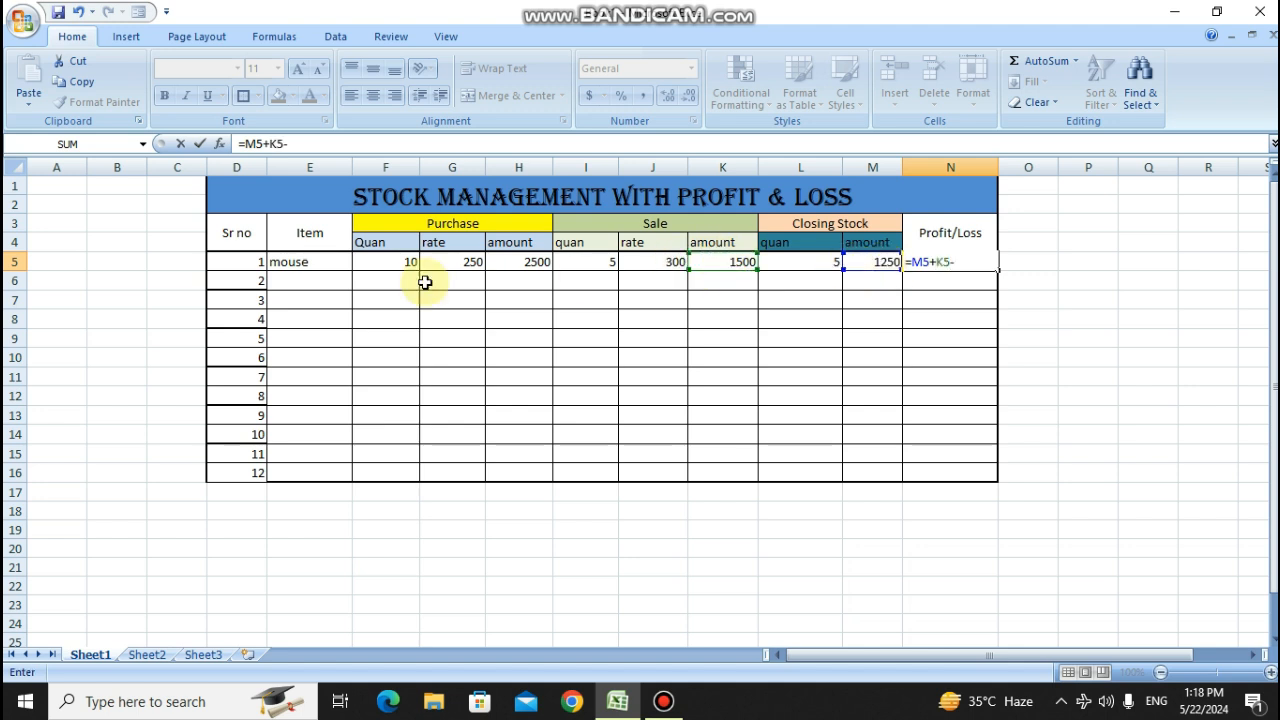
pyautogui.click(518, 260)
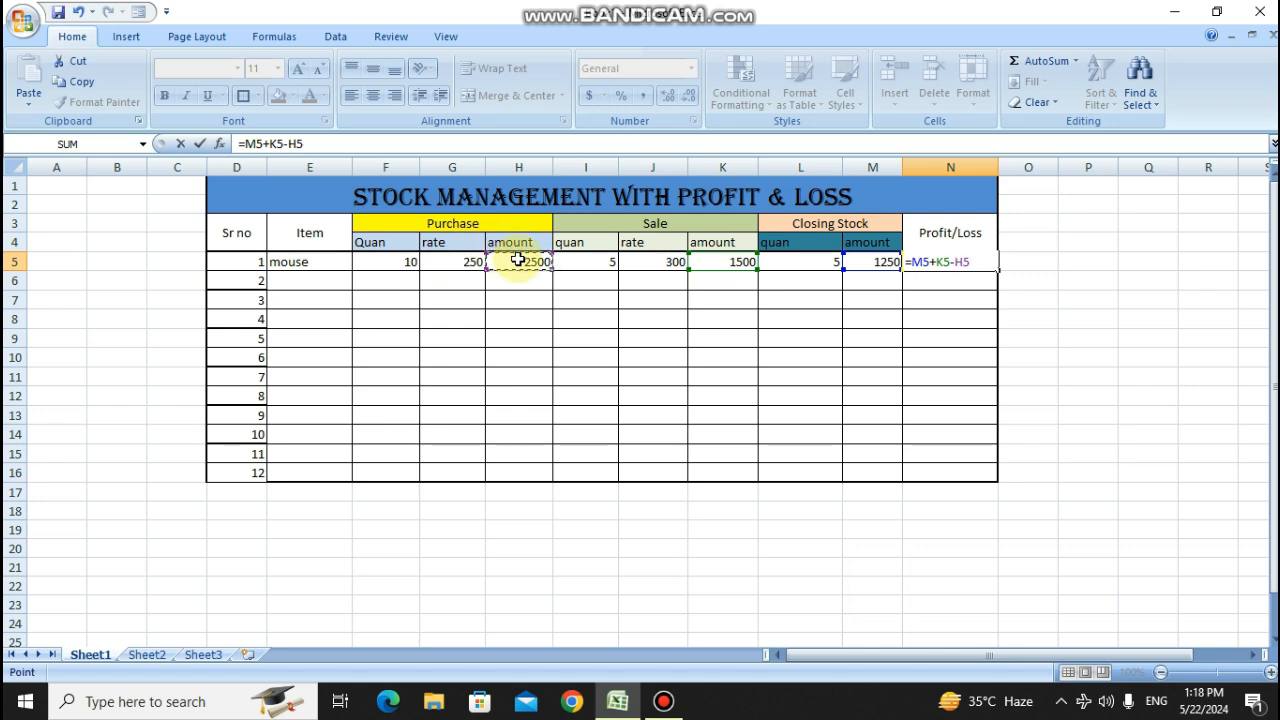
pyautogui.press('Return')
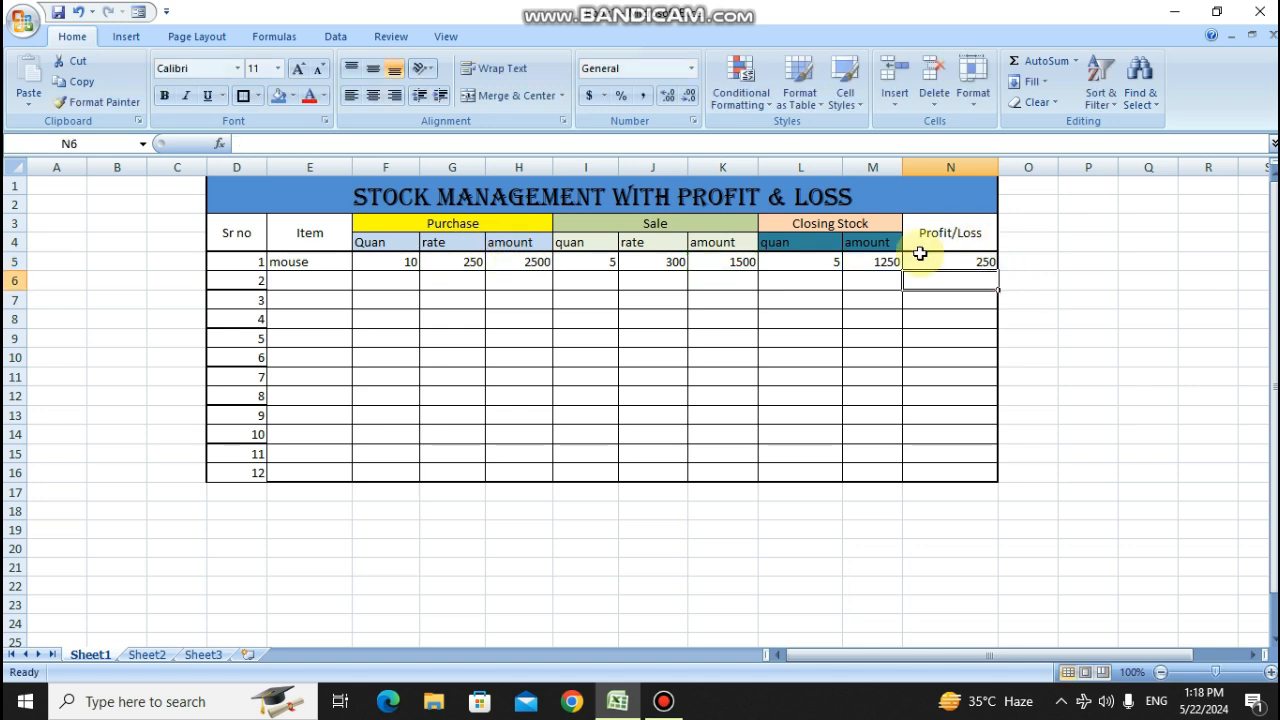
pyautogui.click(976, 262)
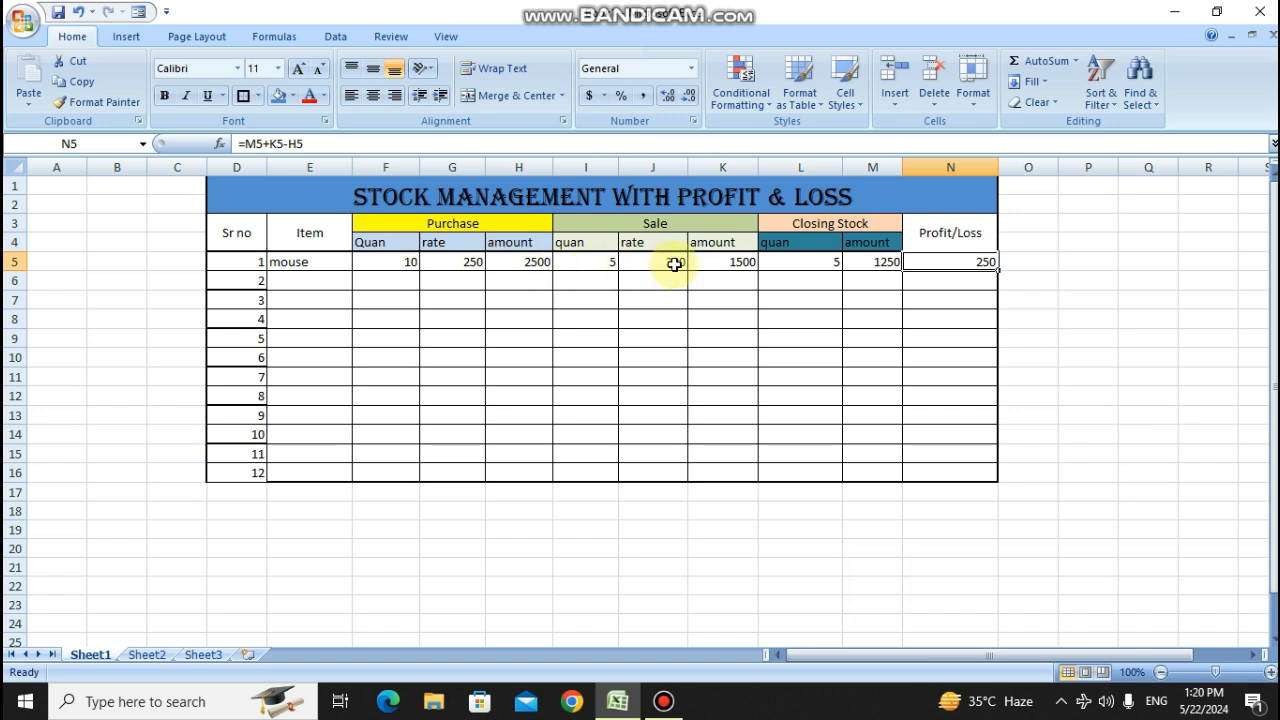
pyautogui.click(972, 277)
pyautogui.click(979, 257)
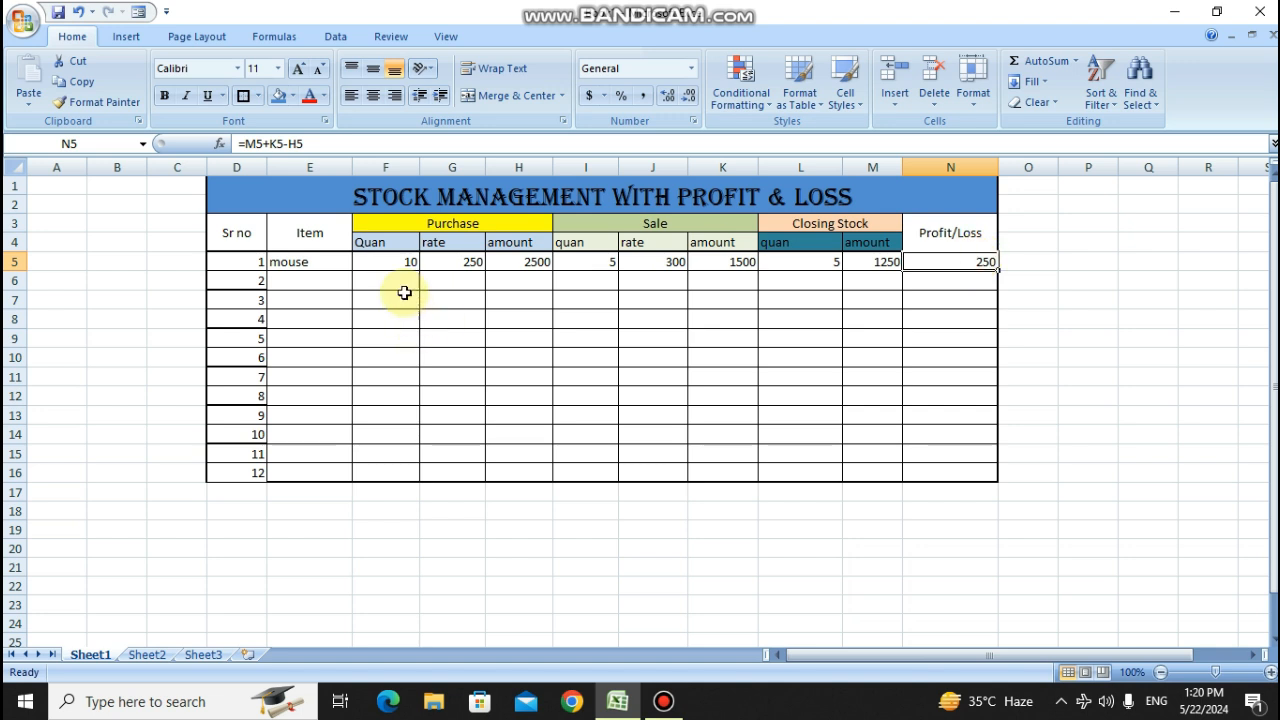
# - Fill the purchase amount formula in H5 and the sale amount formula in K5 down to row 16
pyautogui.click(505, 261)
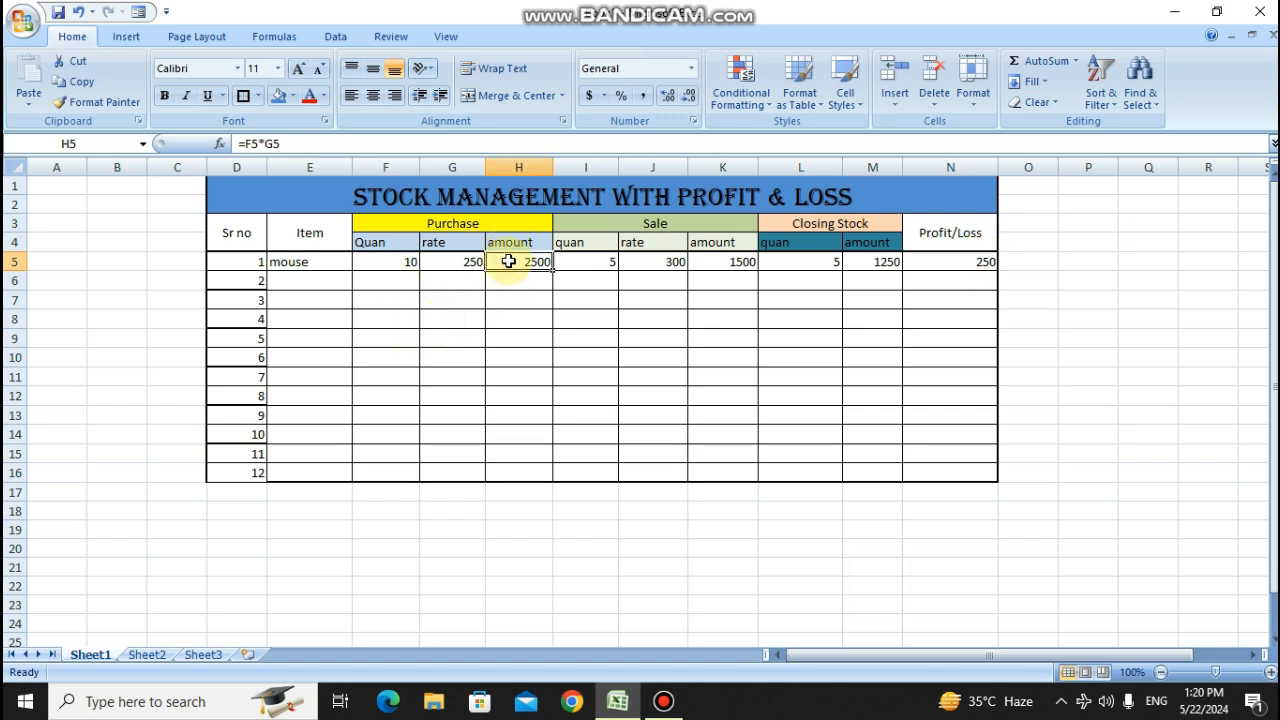
pyautogui.moveTo(553, 270); pyautogui.dragTo(543, 475)
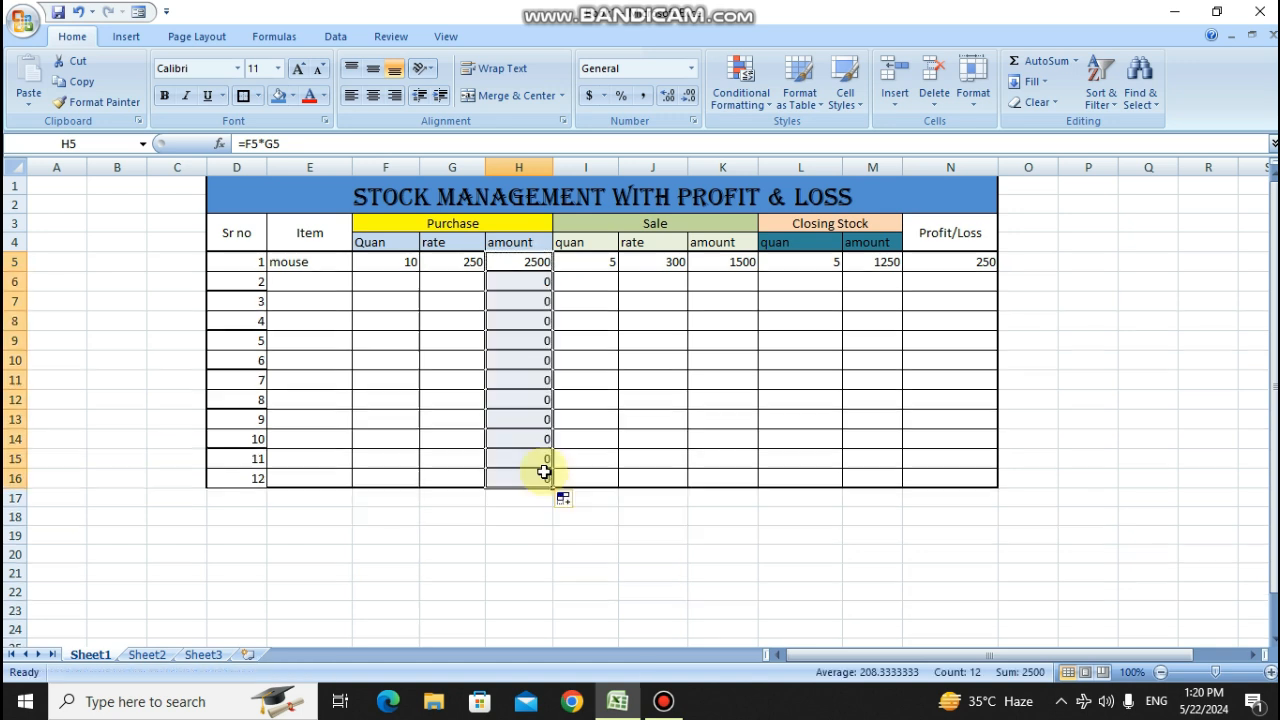
pyautogui.click(721, 261)
pyautogui.moveTo(757, 270); pyautogui.dragTo(763, 480)
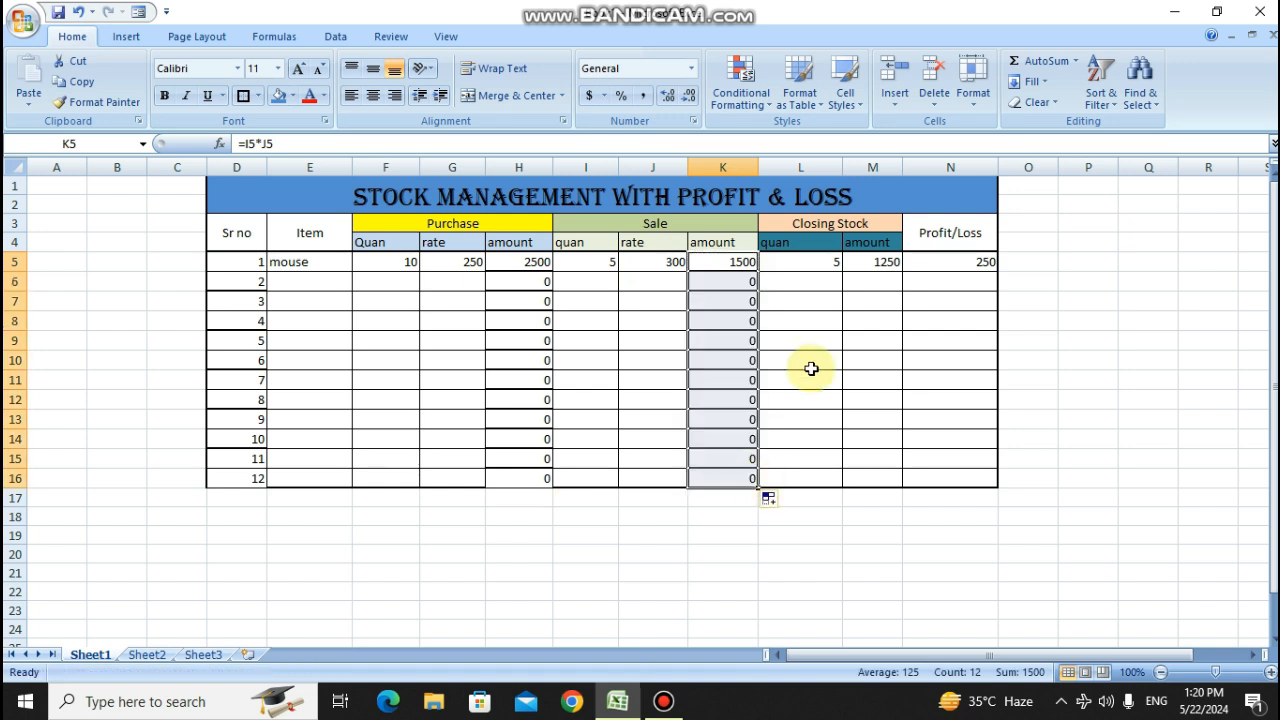
# - Fill the closing stock quantity formula in L5 and the closing stock amount formula in M5 down to row 16
pyautogui.click(813, 267)
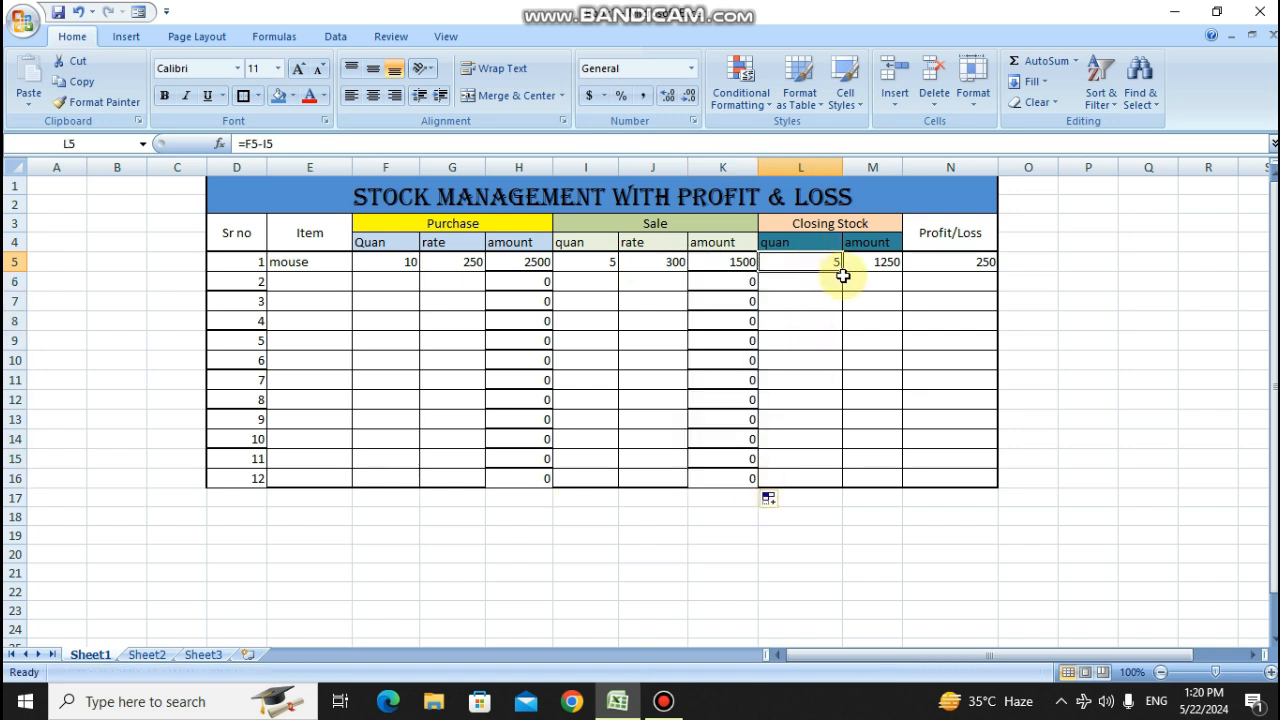
pyautogui.moveTo(842, 270); pyautogui.dragTo(846, 486)
pyautogui.click(882, 283)
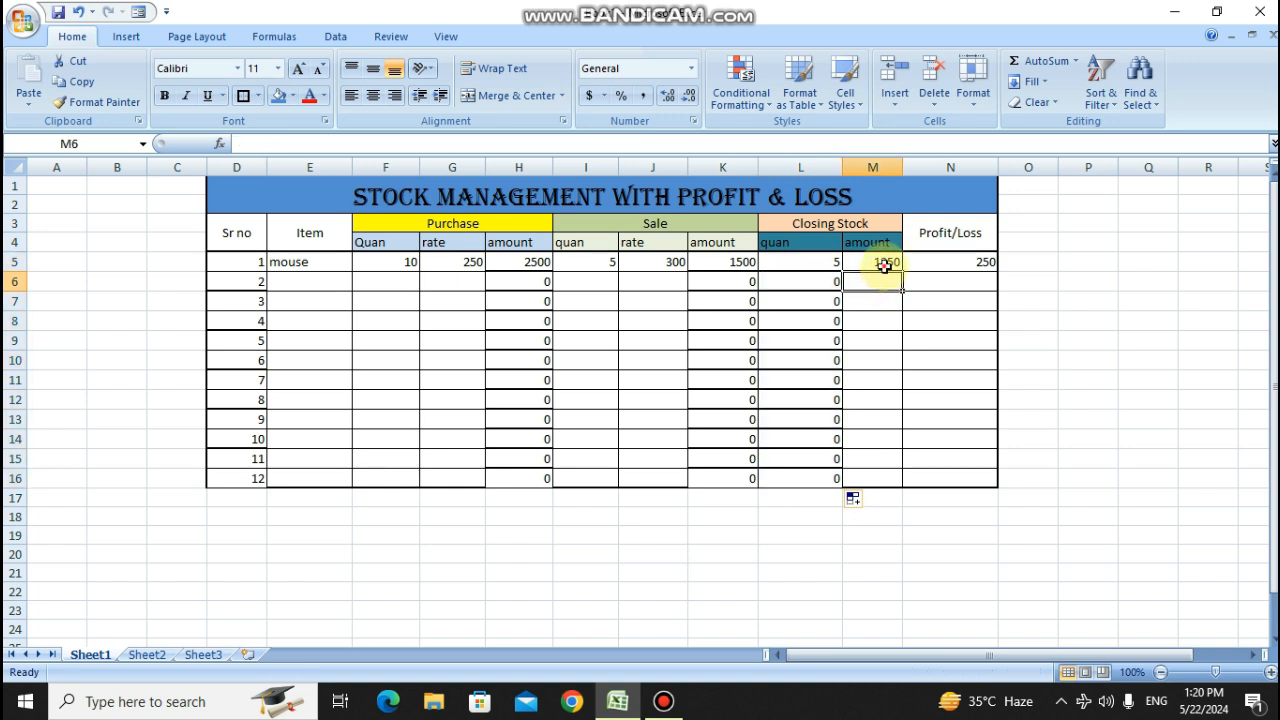
pyautogui.click(885, 265)
pyautogui.moveTo(902, 270); pyautogui.dragTo(908, 482)
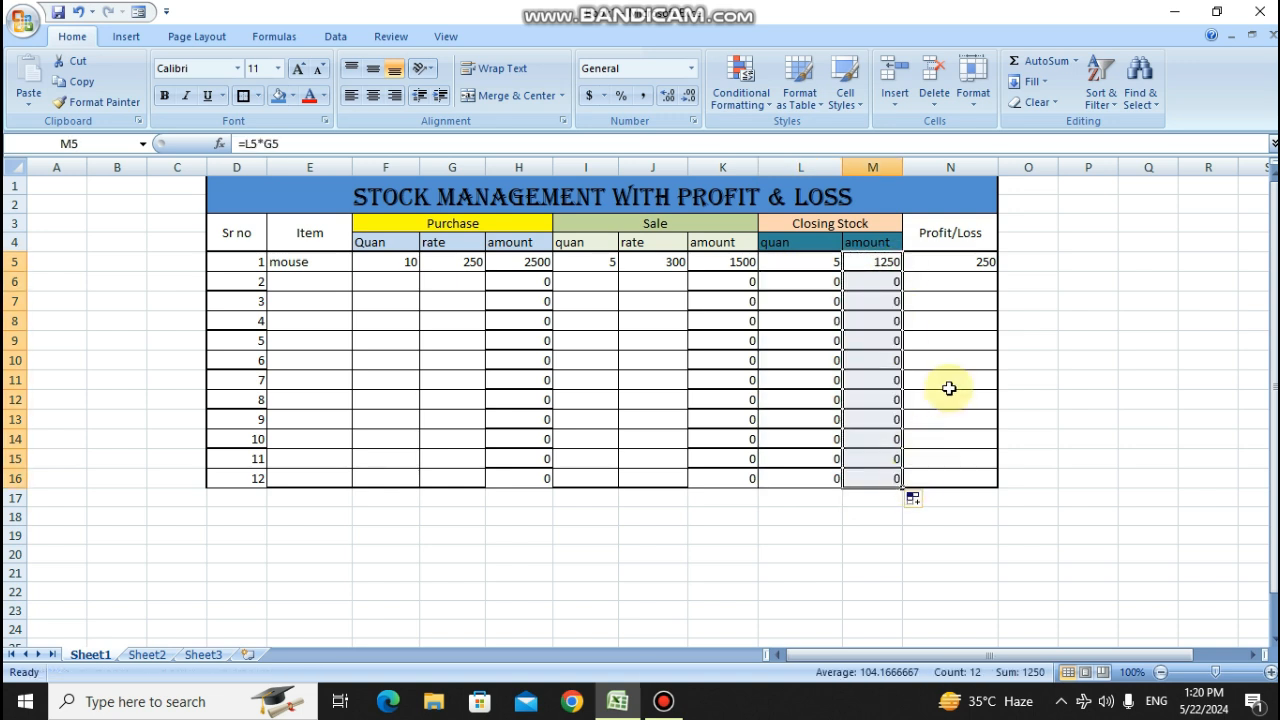
# - Fill the profit/loss formula in N5 down to N16
pyautogui.click(964, 266)
pyautogui.moveTo(997, 270); pyautogui.dragTo(997, 477)
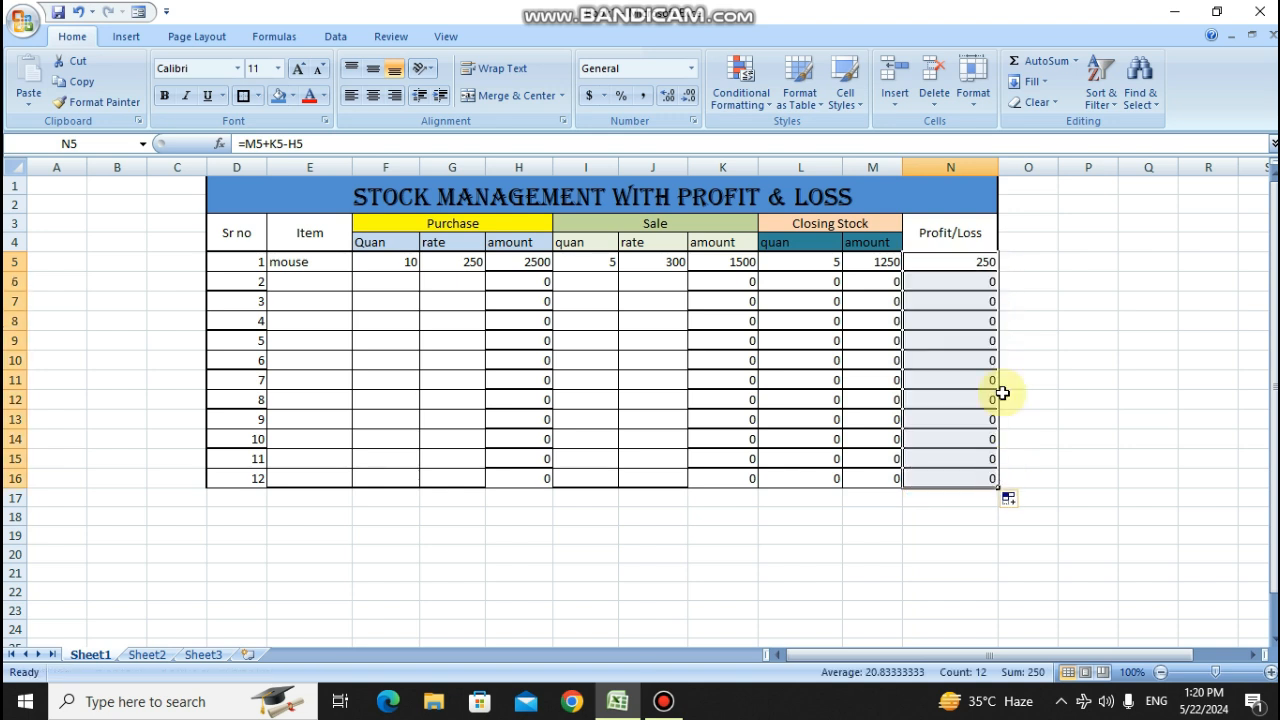
# - Enter Mobile as the item in E6 with a purchase quantity of 5 and a purchase rate of 20000
pyautogui.click(315, 281)
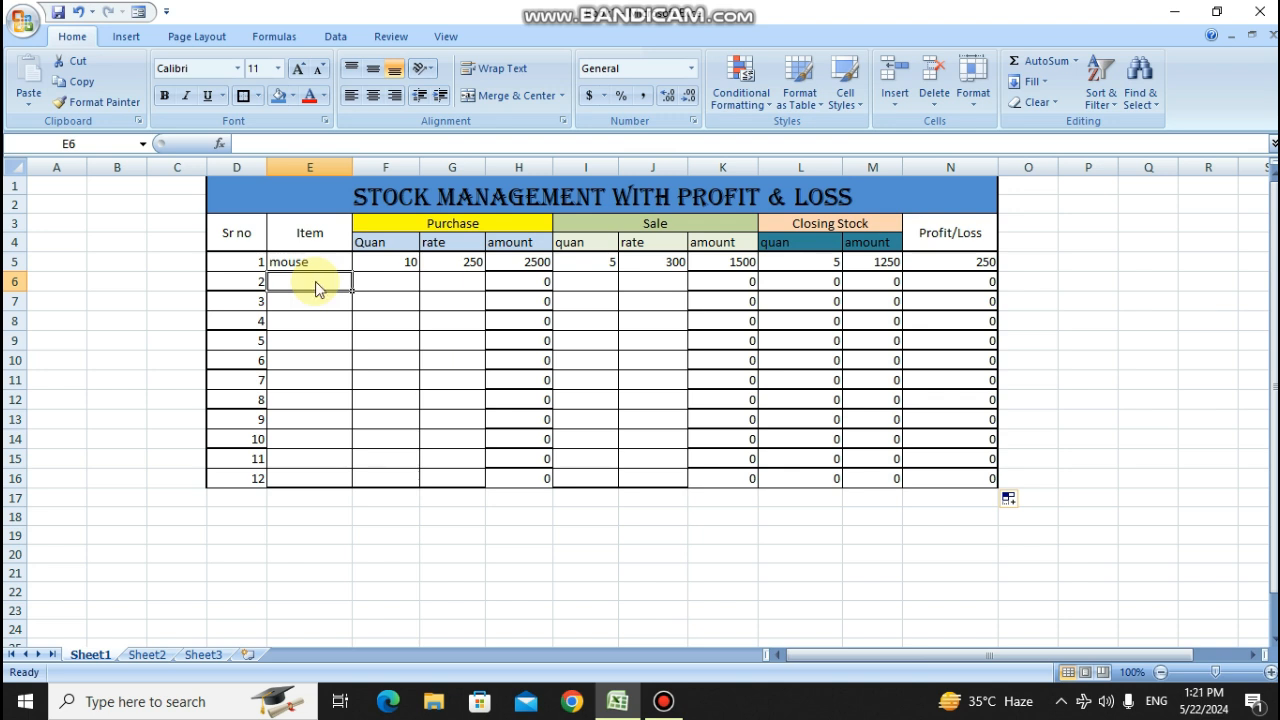
pyautogui.write('Mobile')
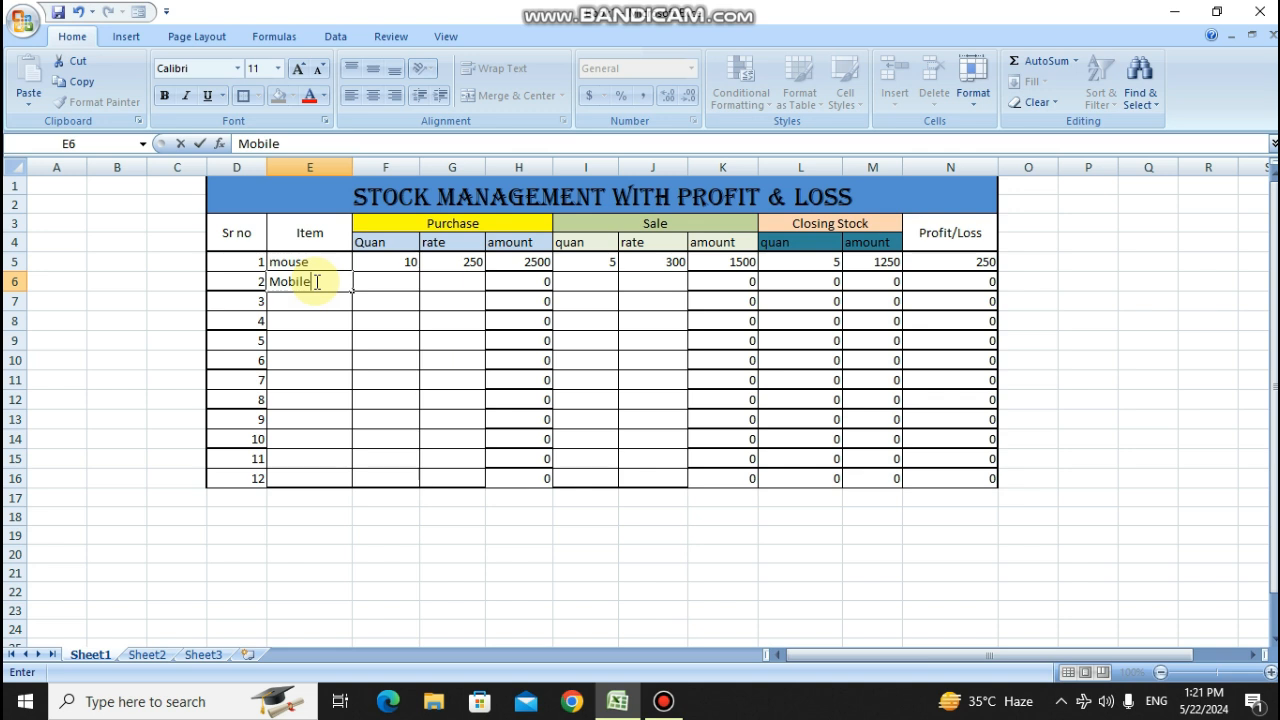
pyautogui.press('Tab')
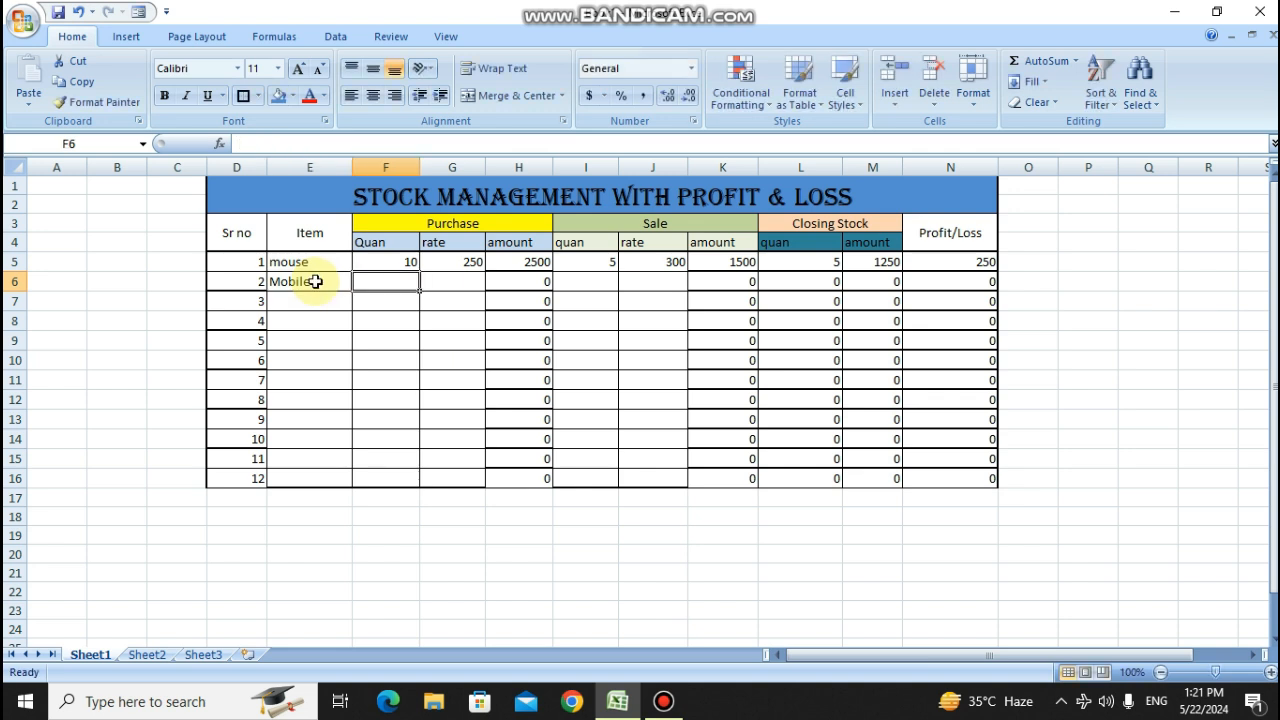
pyautogui.write('5')
pyautogui.press('Tab')
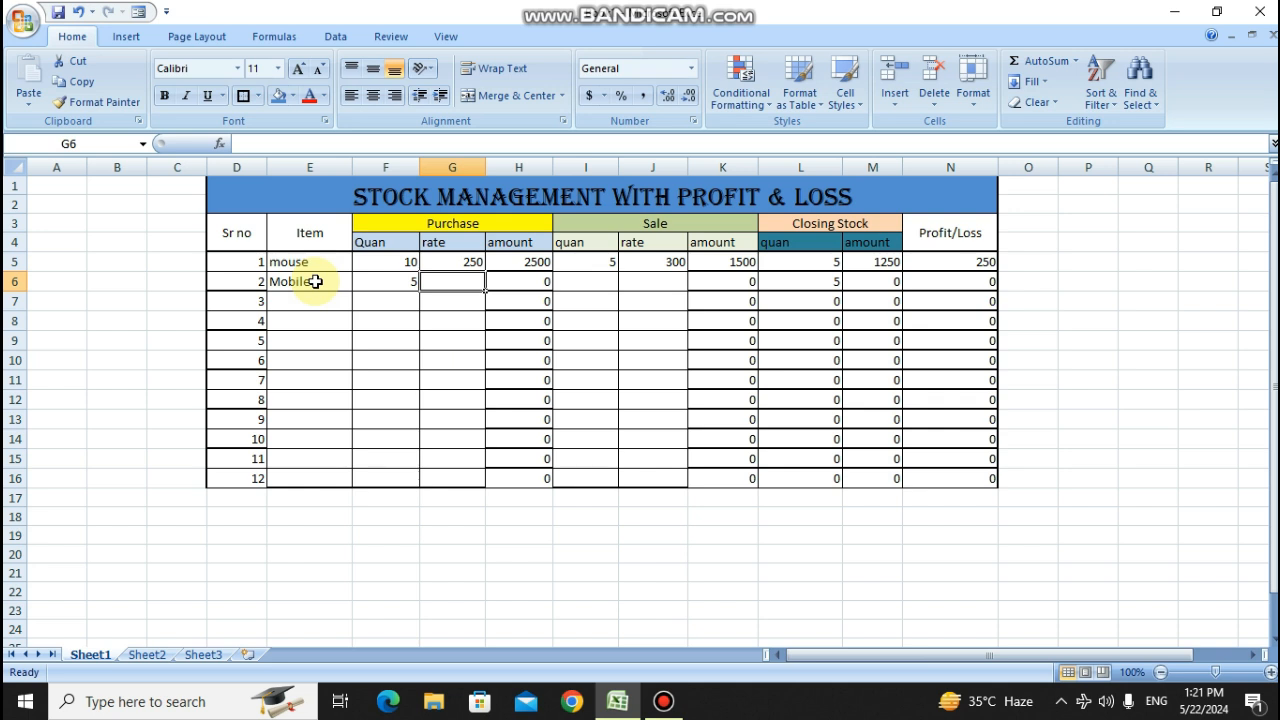
pyautogui.write('20000')
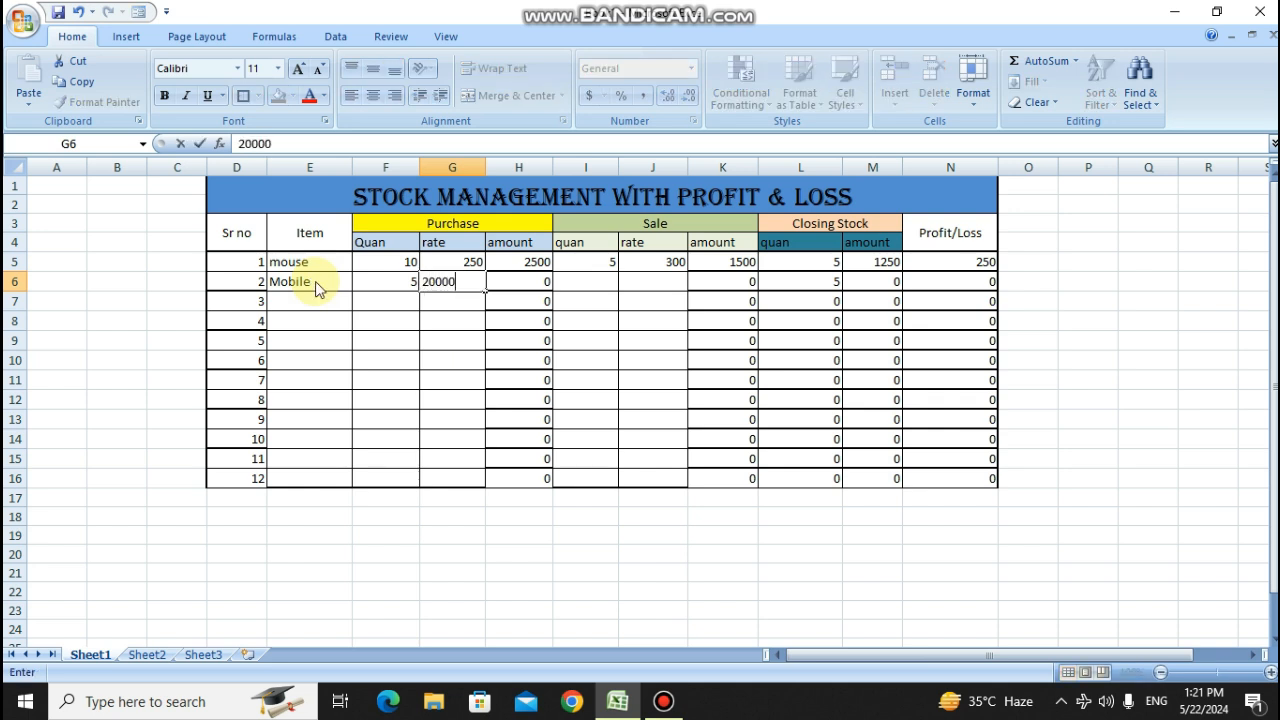
pyautogui.press('Tab')
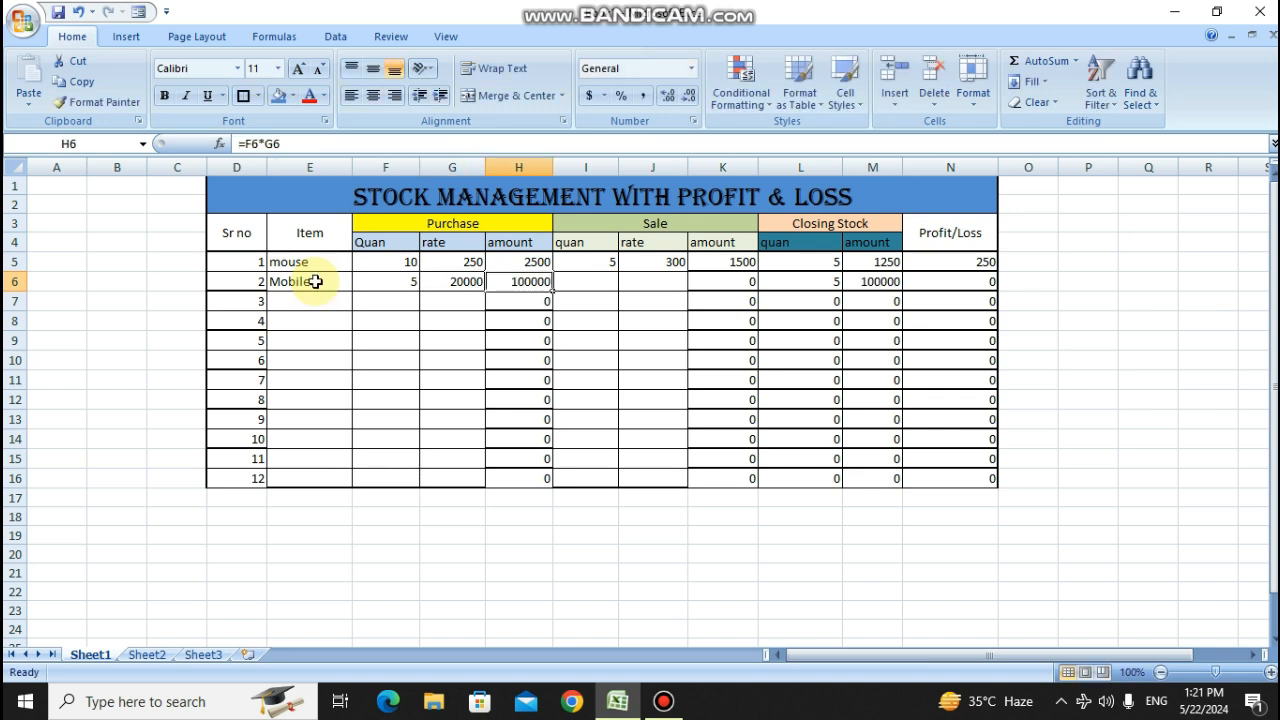
# - Enter a sale quantity of 4 in I6 and a sale rate of 21000 in J6 for the Mobile row
pyautogui.press('Tab')
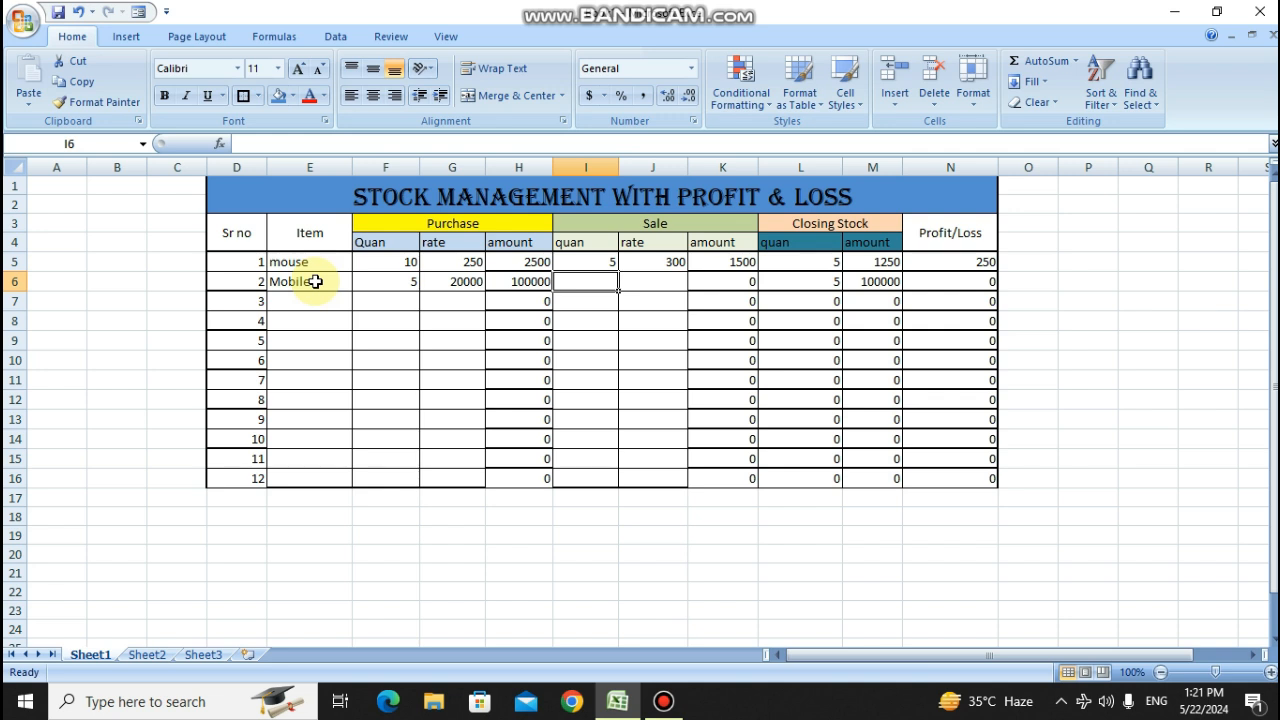
pyautogui.write('4')
pyautogui.press('Tab')
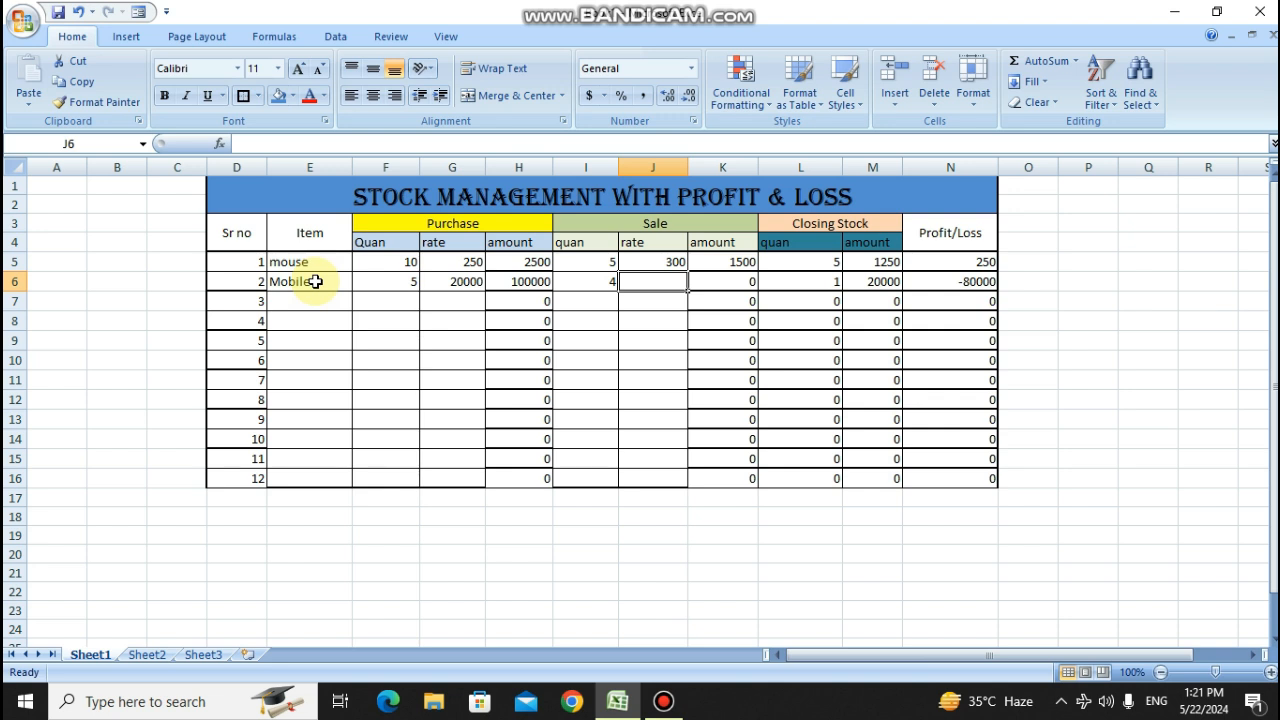
pyautogui.write('2100')
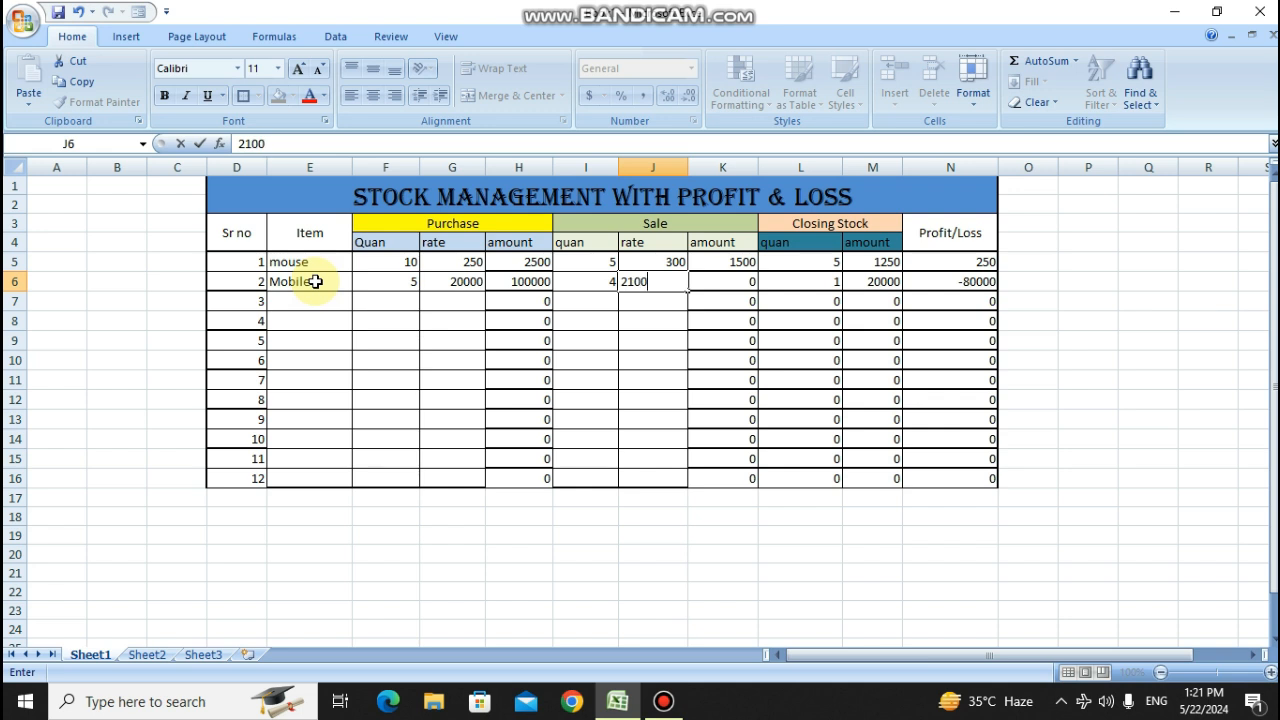
pyautogui.write('0')
pyautogui.press('Tab')
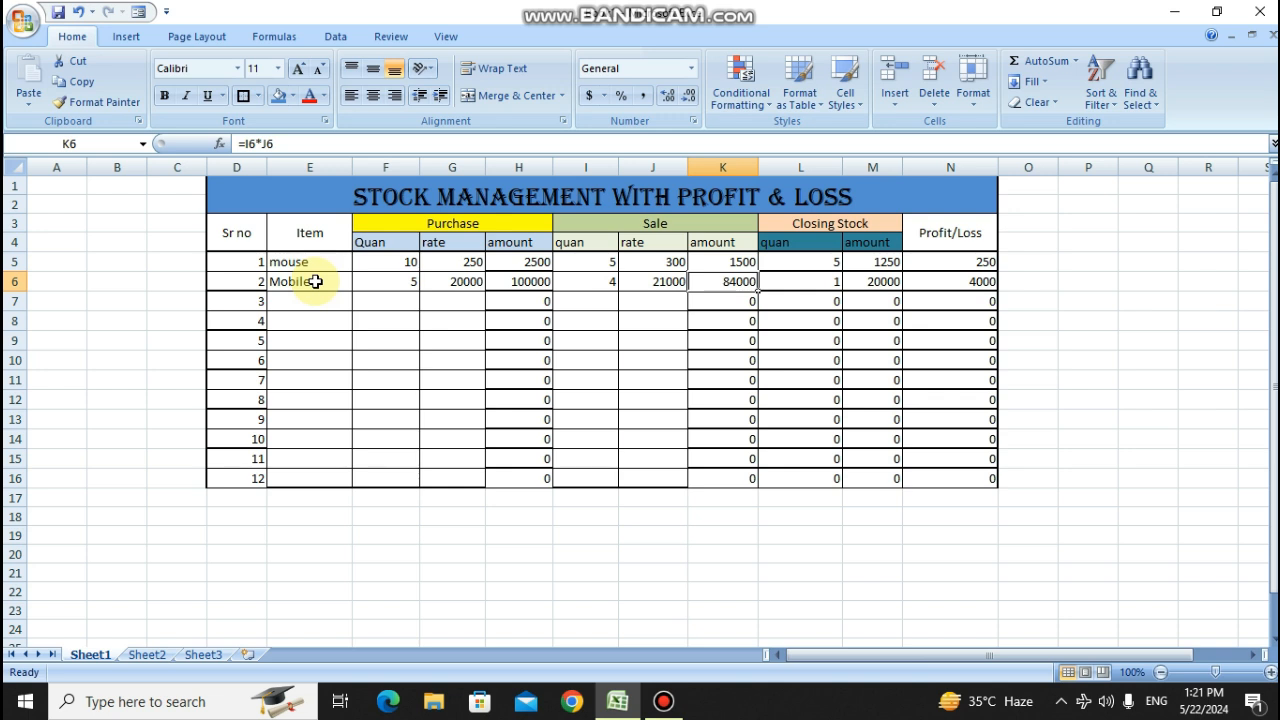
# - Check the closing stock and profit/loss cells of the Mobile row and return to the Item column at E8
pyautogui.press('Right')
pyautogui.press('Right')
pyautogui.press('Right')
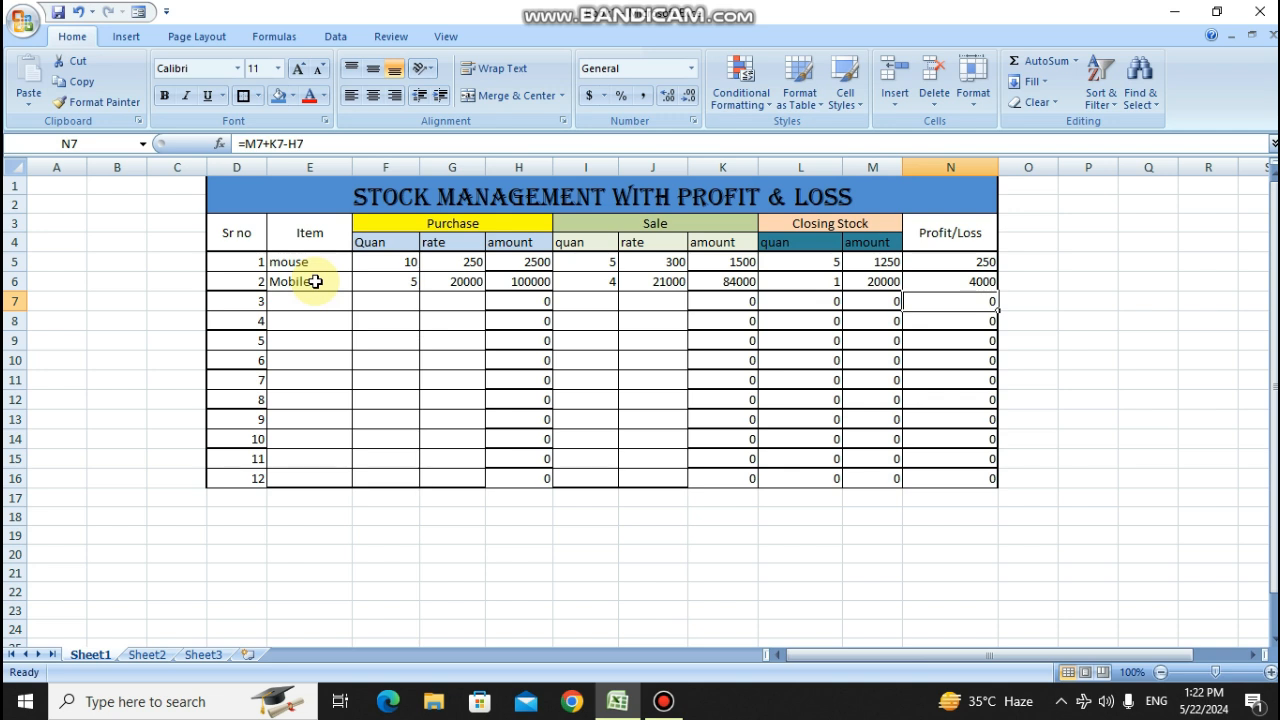
pyautogui.press('Left')
pyautogui.press('Left')
pyautogui.press('Left')
pyautogui.press('Left')
pyautogui.press('Left')
pyautogui.press('Left')
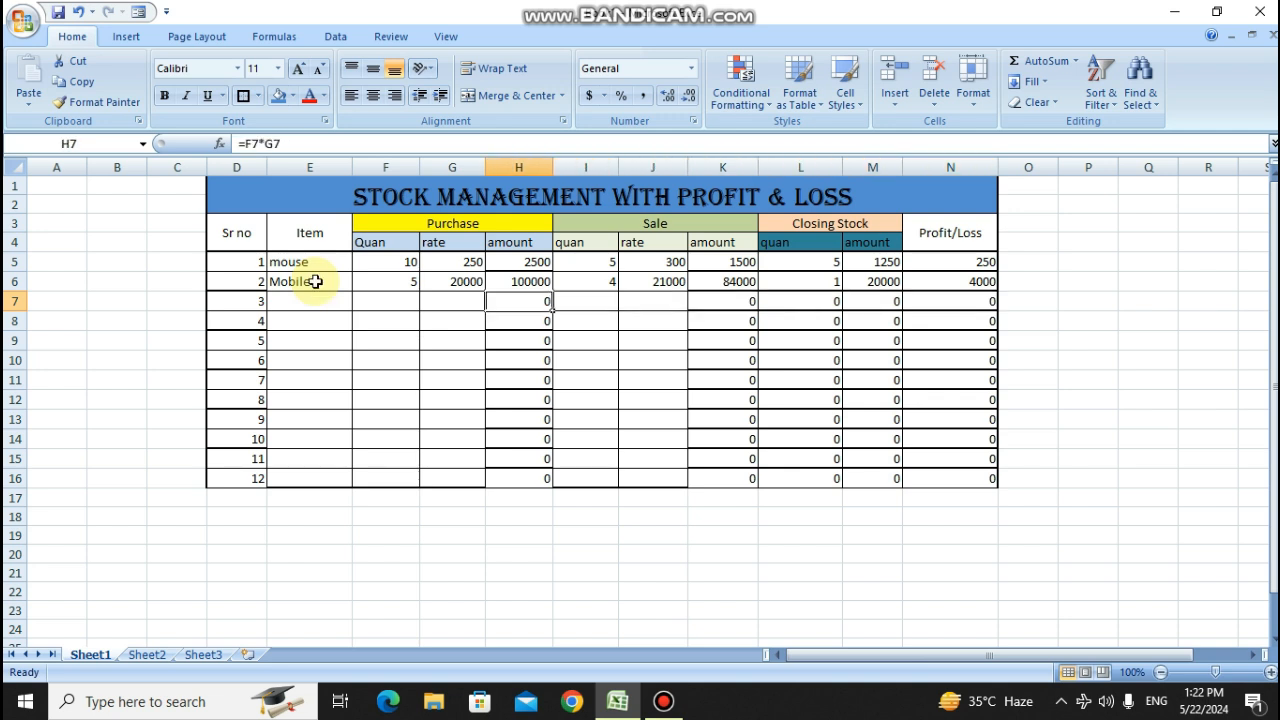
pyautogui.press('Left')
pyautogui.press('Left')
pyautogui.press('Left')
pyautogui.press('Down')
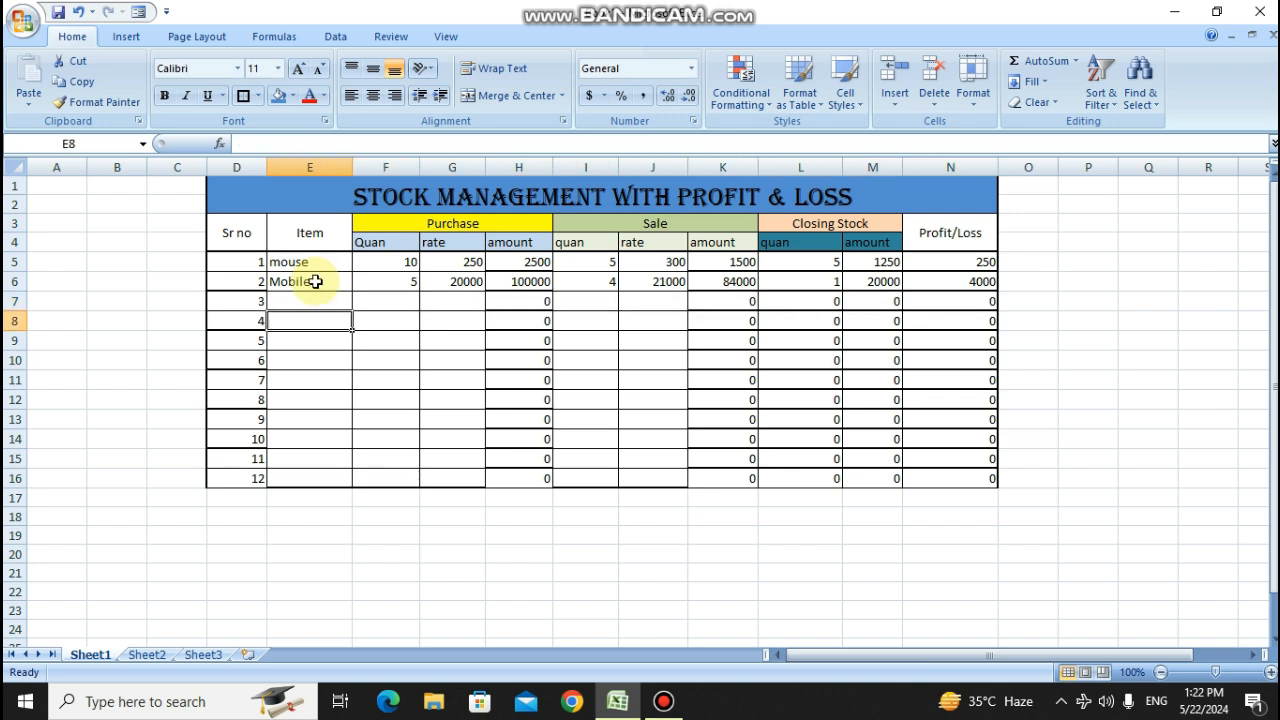